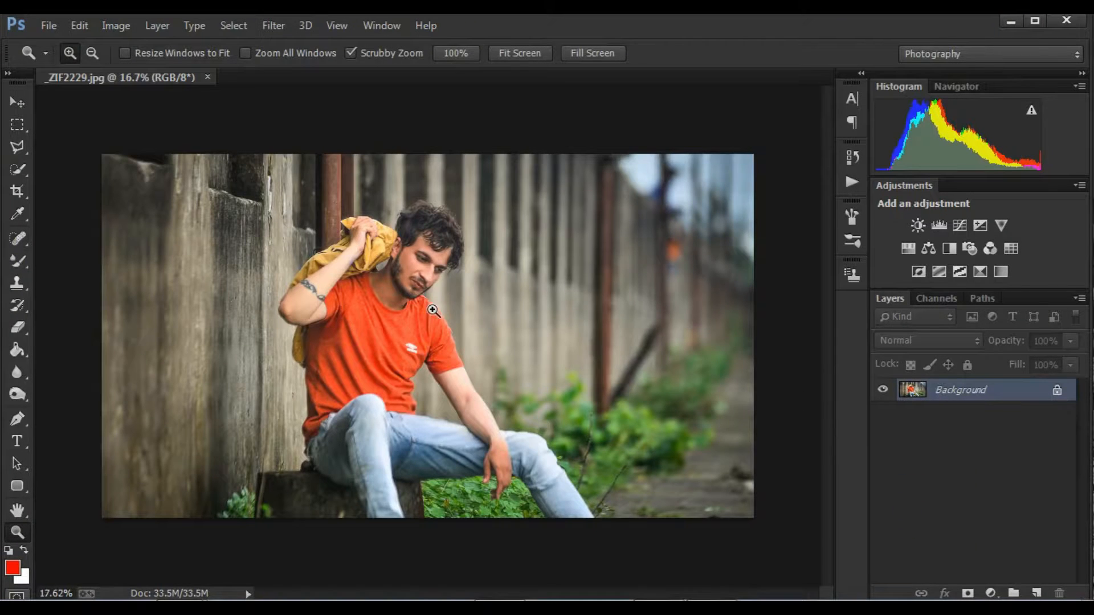
- Duplicate the Background layer and set the copy to Overlay blending at 51% opacity
{"action": "mouse_move", "coordinate": [432, 310]}
{"action": "left_mouse_down"}
{"action": "mouse_move", "coordinate": [496, 385]}
{"action": "mouse_move", "coordinate": [420, 318]}
{"action": "left_mouse_up"}
{"action": "right_click", "coordinate": [421, 318]}
{"action": "left_click", "coordinate": [449, 330]}
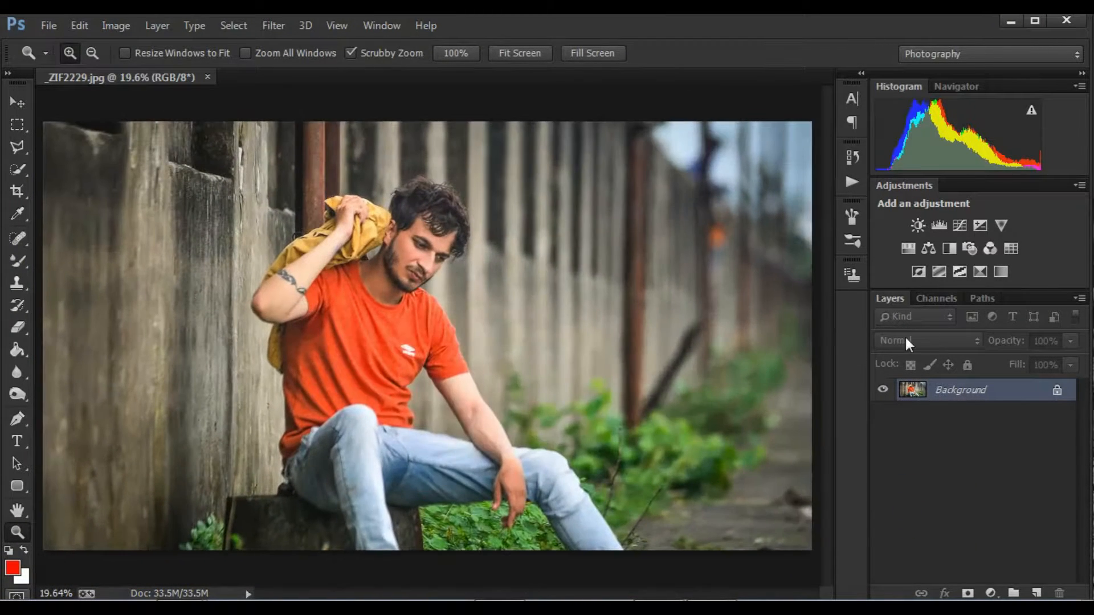
{"action": "left_click_drag", "start_coordinate": [953, 399], "coordinate": [1034, 592]}
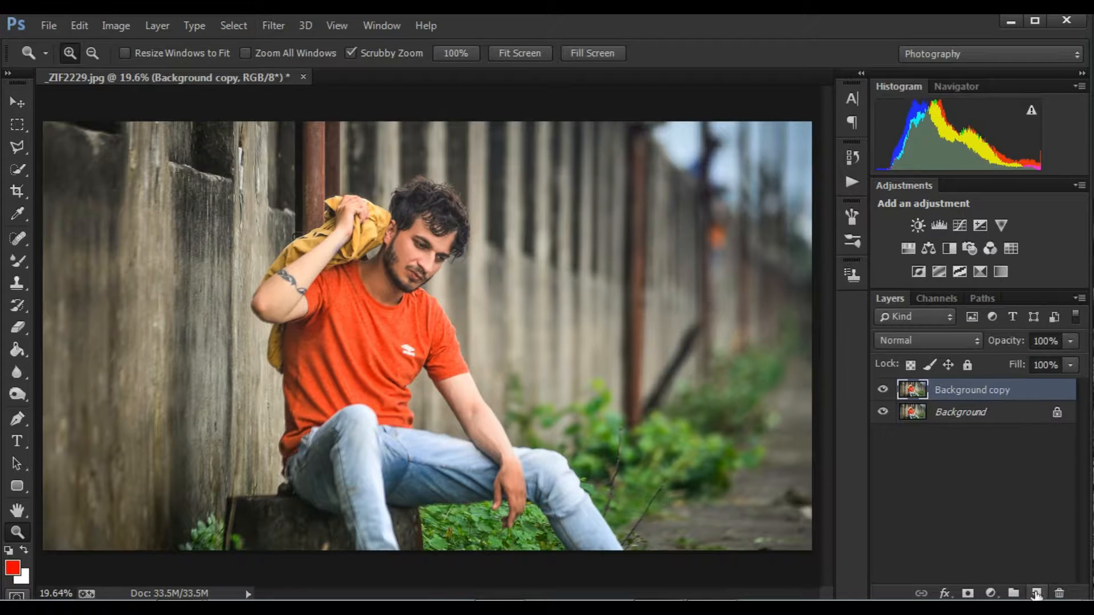
{"action": "left_click", "coordinate": [937, 341]}
{"action": "left_click", "coordinate": [889, 153]}
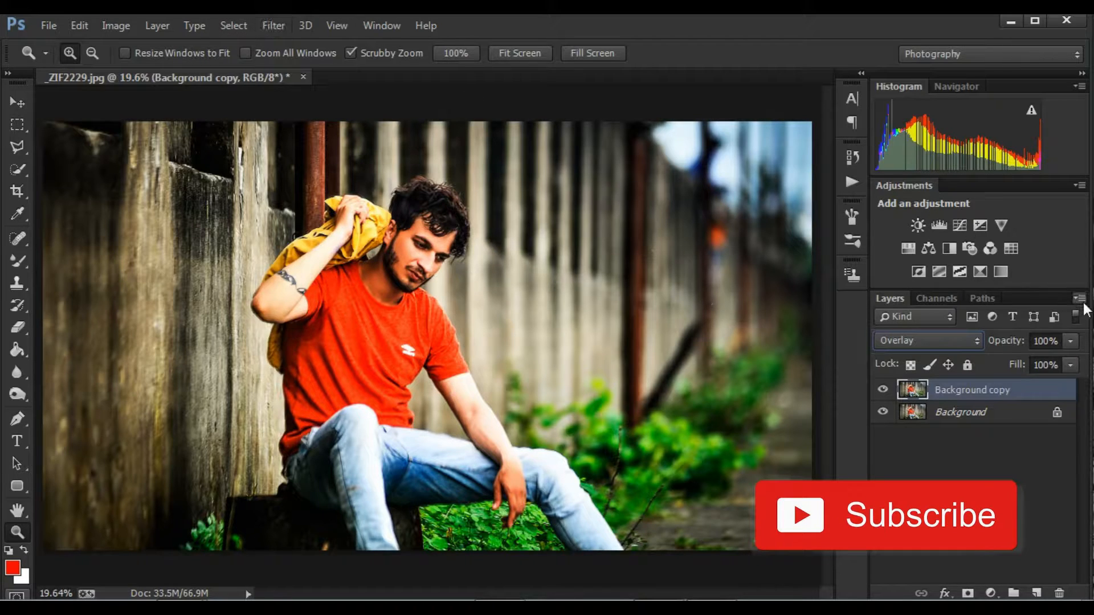
{"action": "left_click", "coordinate": [1071, 341]}
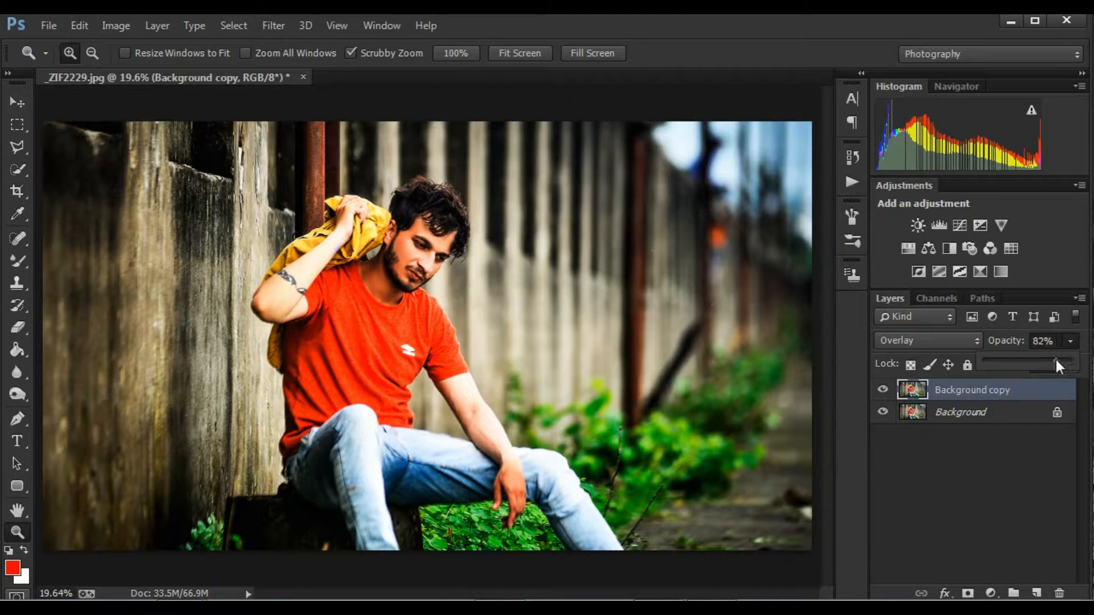
{"action": "left_click_drag", "start_coordinate": [1055, 357], "coordinate": [1028, 362]}
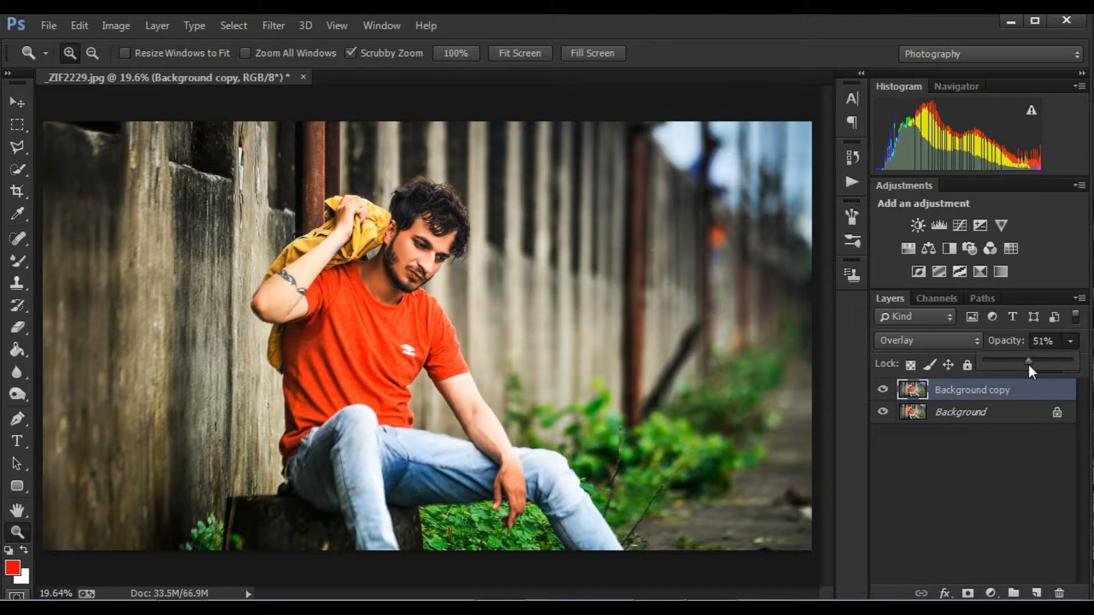
- Apply a High Pass filter with a 60.7-pixel radius to the Background copy layer
{"action": "left_click", "coordinate": [270, 28]}
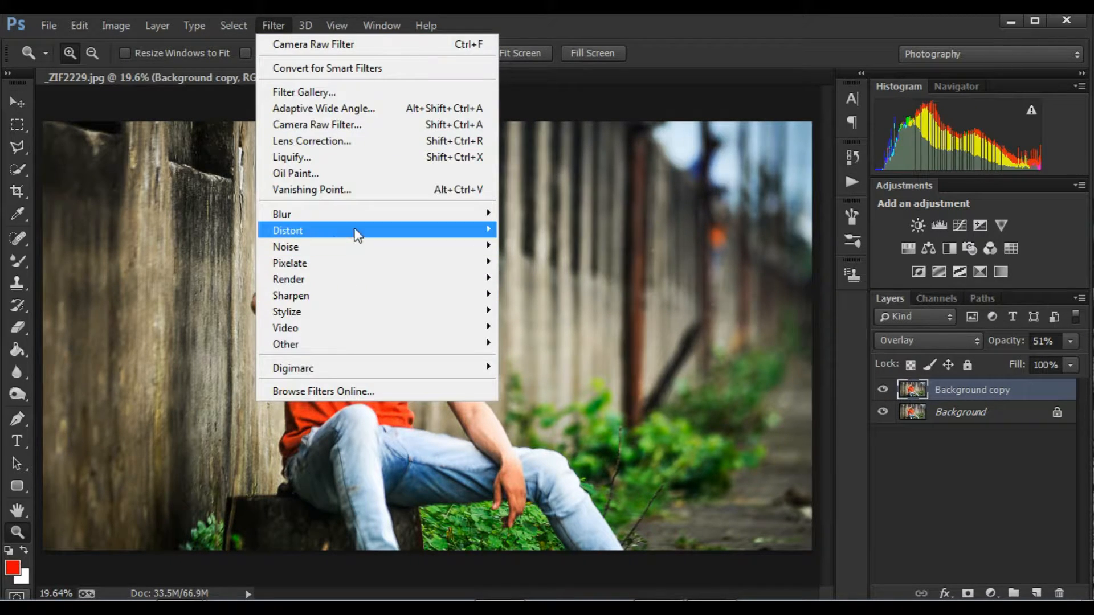
{"action": "mouse_move", "coordinate": [354, 348]}
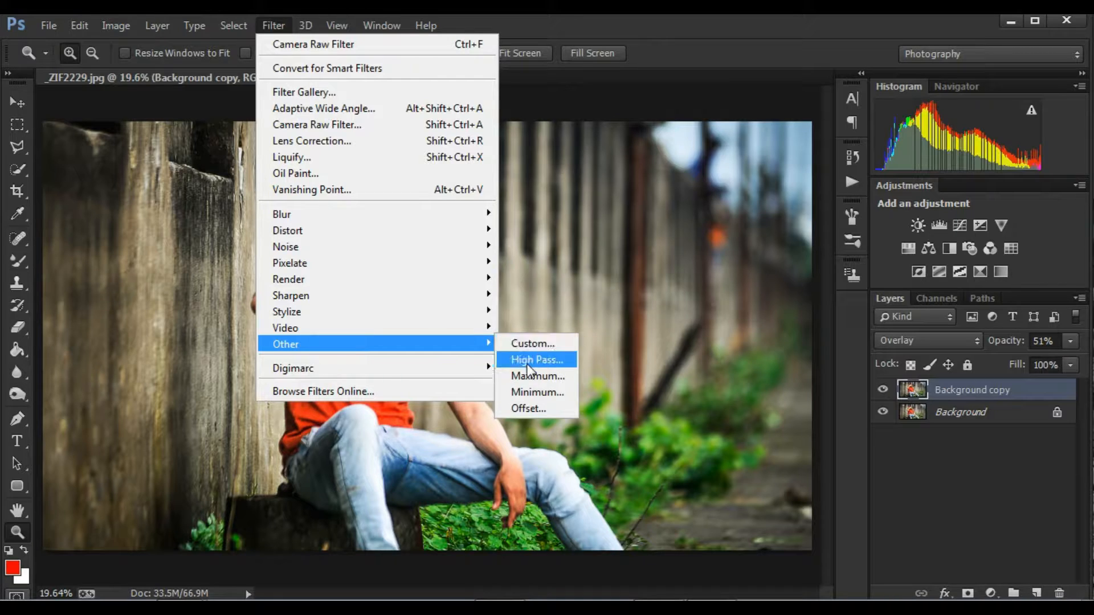
{"action": "left_click", "coordinate": [531, 358]}
{"action": "left_click_drag", "start_coordinate": [690, 254], "coordinate": [772, 537]}
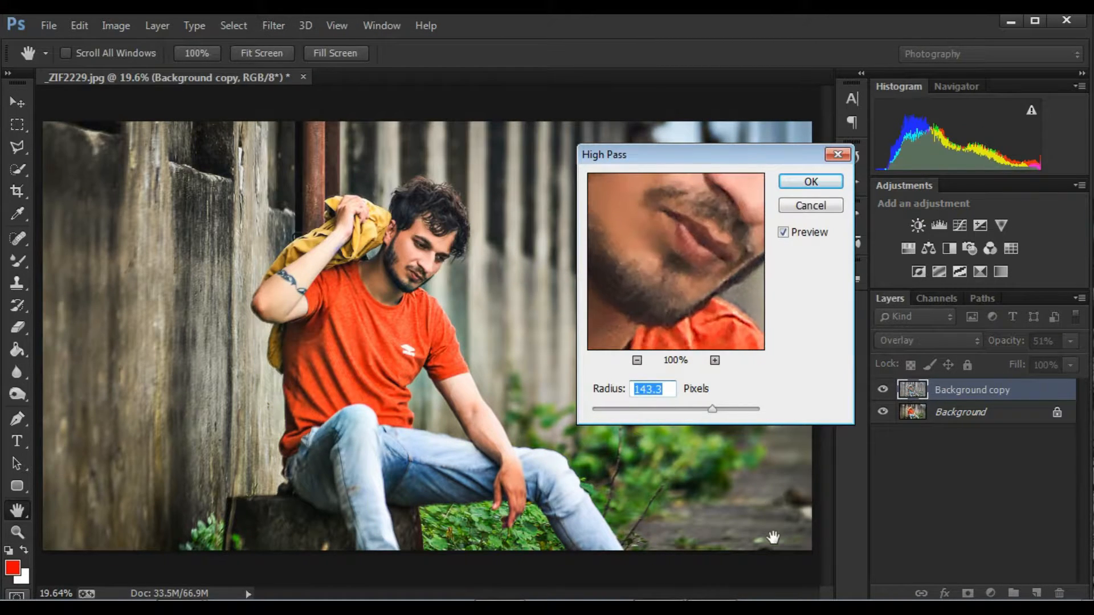
{"action": "left_click", "coordinate": [637, 360]}
{"action": "left_click", "coordinate": [637, 360]}
{"action": "left_click_drag", "start_coordinate": [659, 310], "coordinate": [639, 329]}
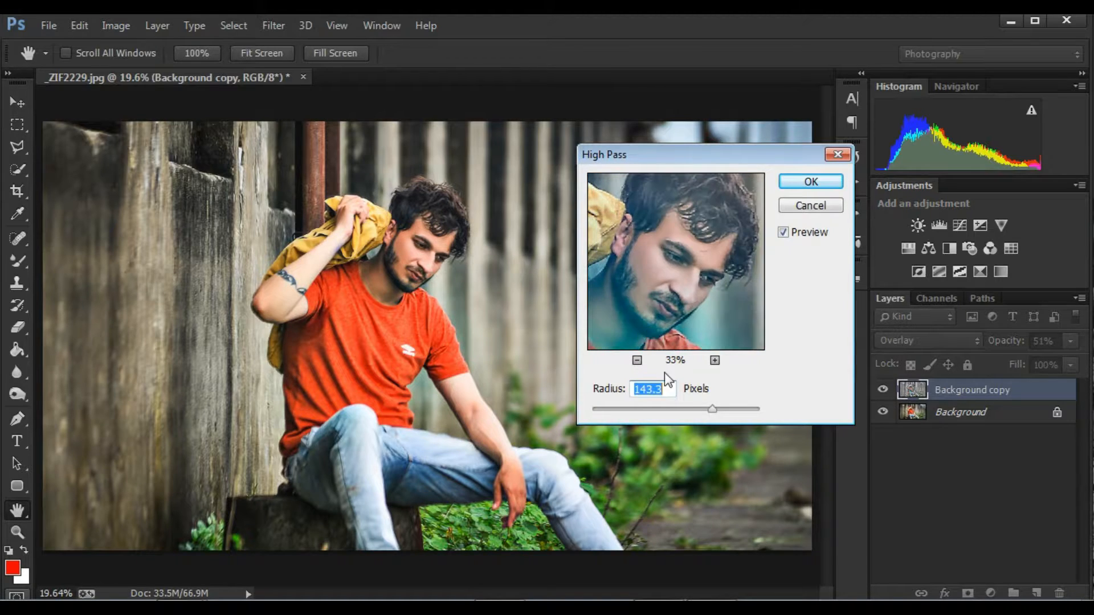
{"action": "left_click_drag", "start_coordinate": [671, 408], "coordinate": [688, 408]}
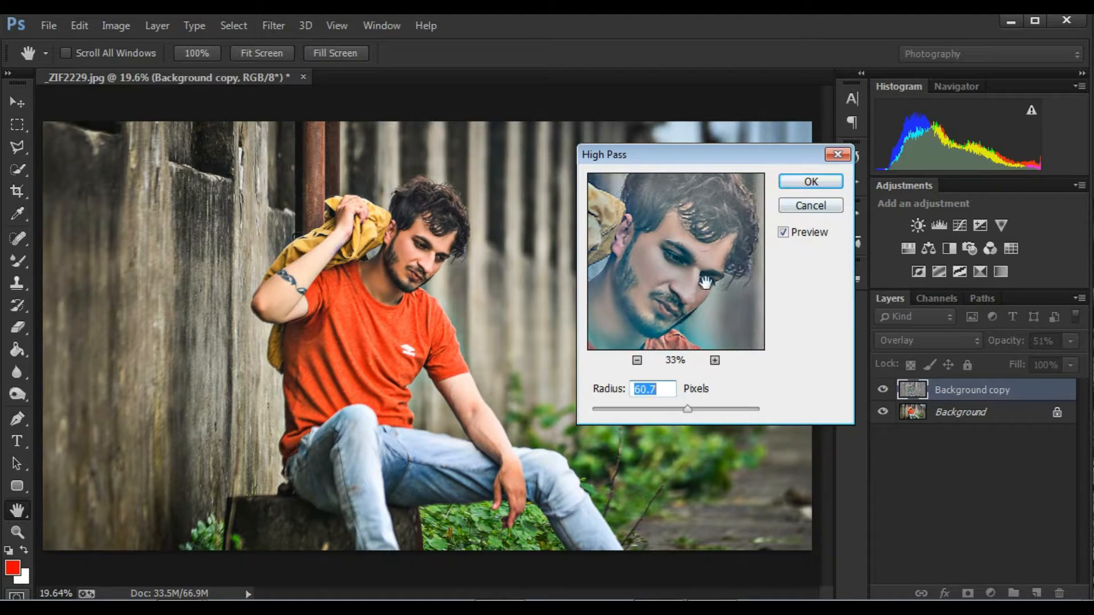
{"action": "left_click", "coordinate": [793, 183]}
- Add a Vibrance adjustment layer above the Background copy with Saturation set to -20
{"action": "key", "text": "z"}
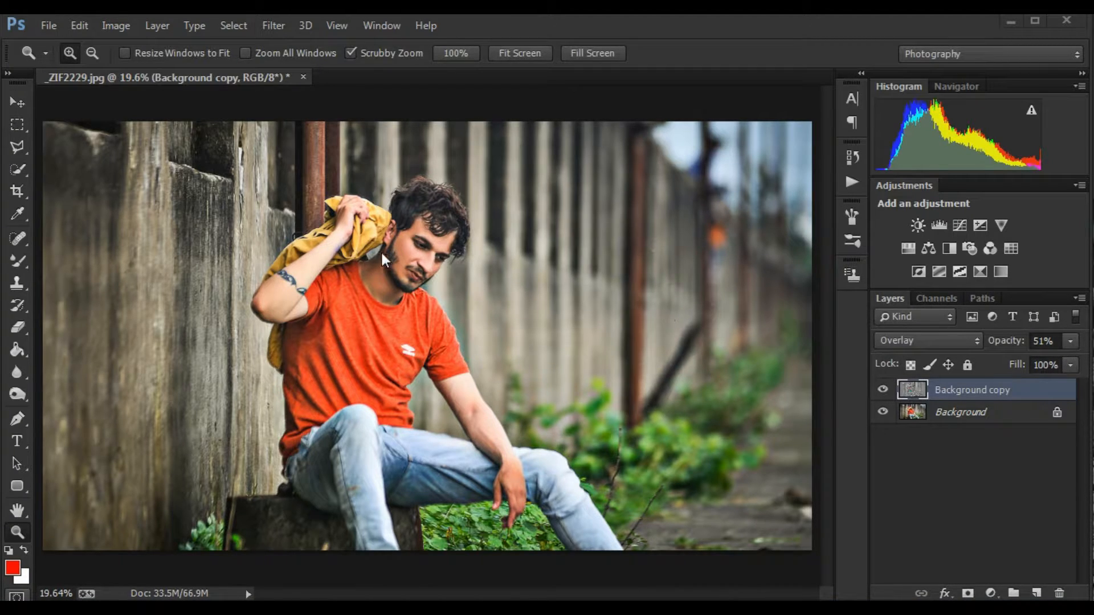
{"action": "left_click_drag", "start_coordinate": [407, 250], "coordinate": [484, 319]}
{"action": "right_click", "coordinate": [452, 291]}
{"action": "left_click", "coordinate": [477, 302]}
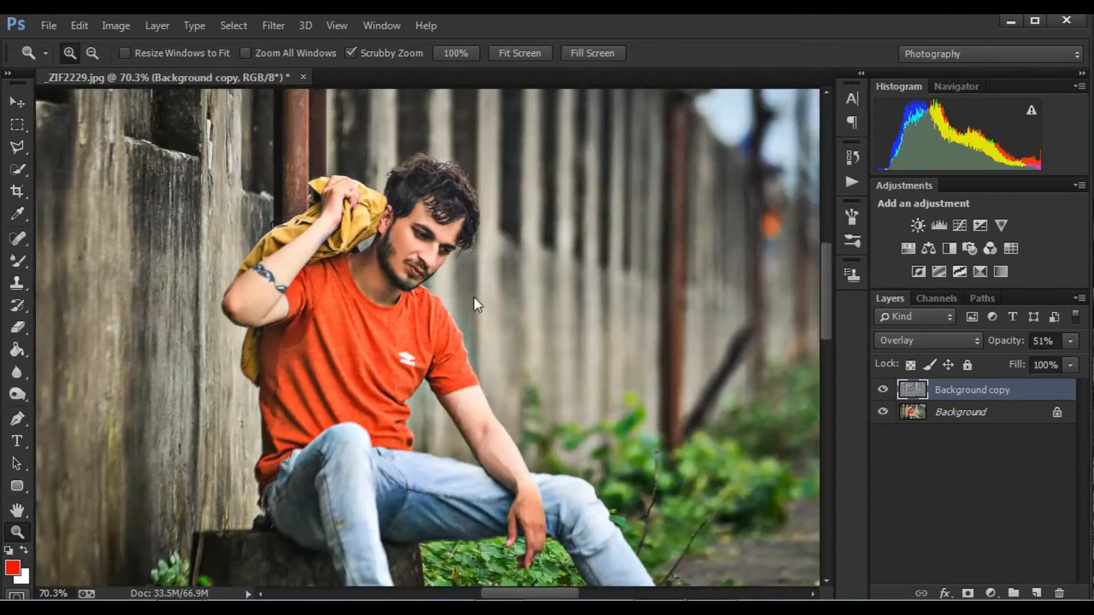
{"action": "left_click", "coordinate": [986, 594]}
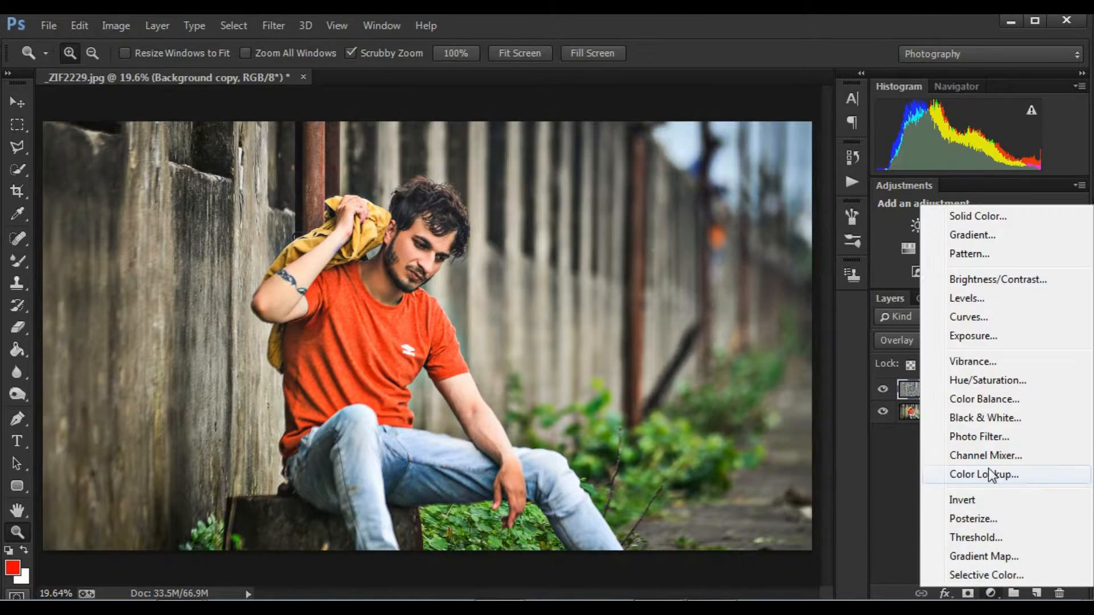
{"action": "left_click", "coordinate": [971, 360]}
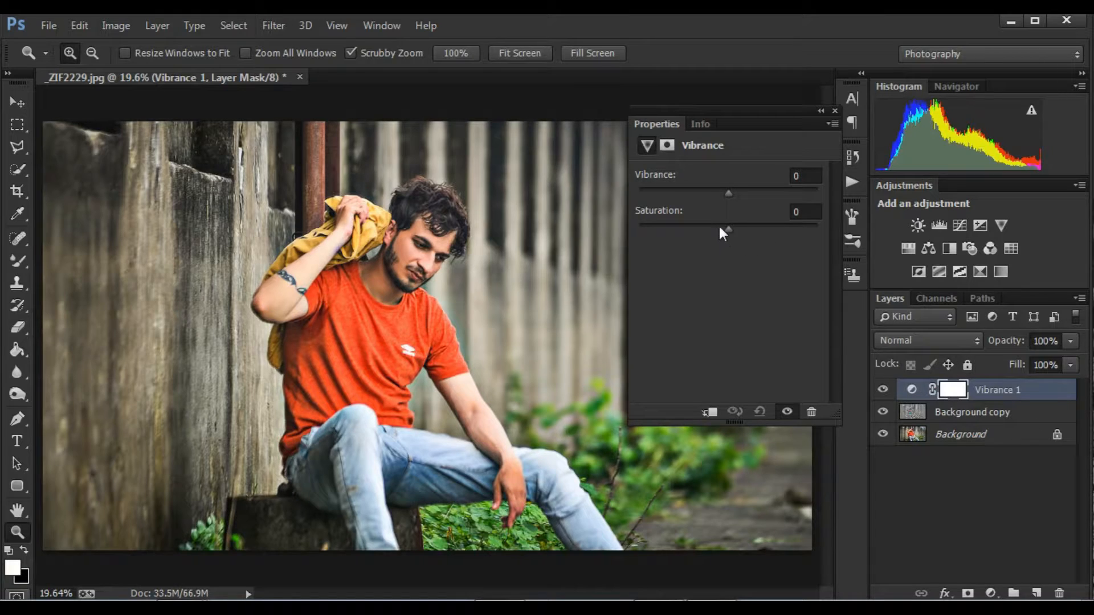
{"action": "mouse_move", "coordinate": [719, 227]}
{"action": "left_mouse_down"}
{"action": "mouse_move", "coordinate": [700, 227]}
{"action": "mouse_move", "coordinate": [710, 221]}
{"action": "left_mouse_up"}
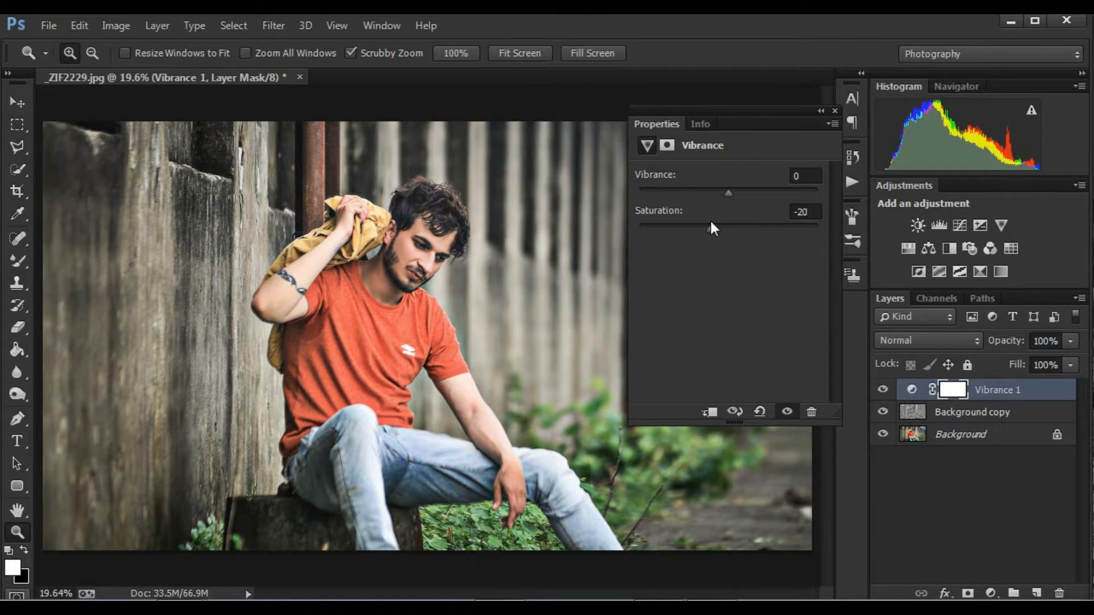
{"action": "left_click", "coordinate": [835, 111]}
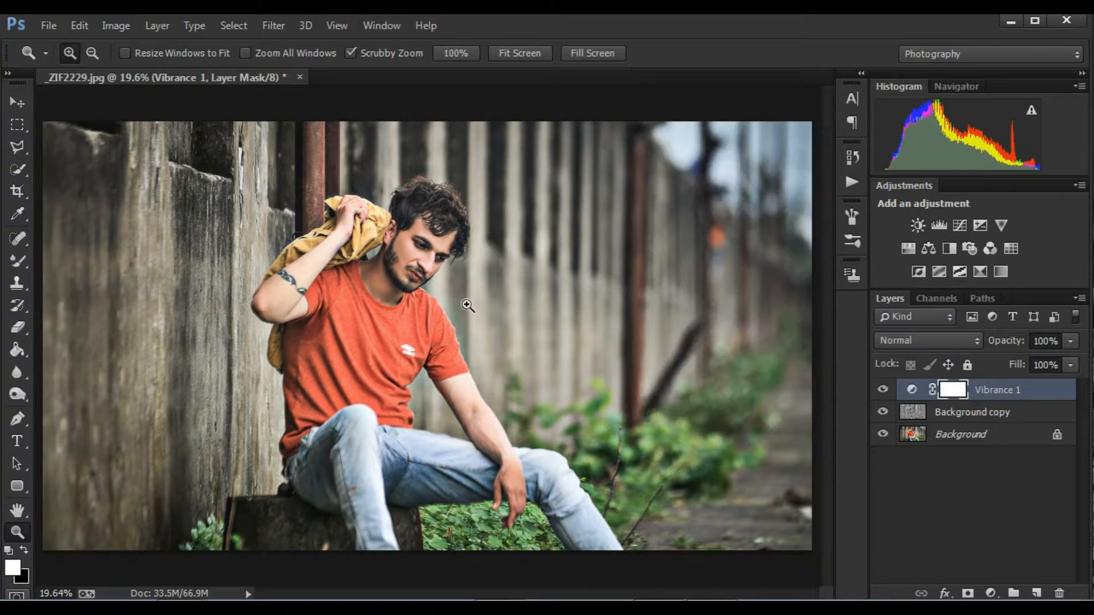
- Add a Gradient Fill layer using the Neutral Density preset, with Radial style and the gradient reversed
{"action": "mouse_move", "coordinate": [413, 285]}
{"action": "left_mouse_down"}
{"action": "mouse_move", "coordinate": [448, 335]}
{"action": "mouse_move", "coordinate": [417, 290]}
{"action": "left_mouse_up"}
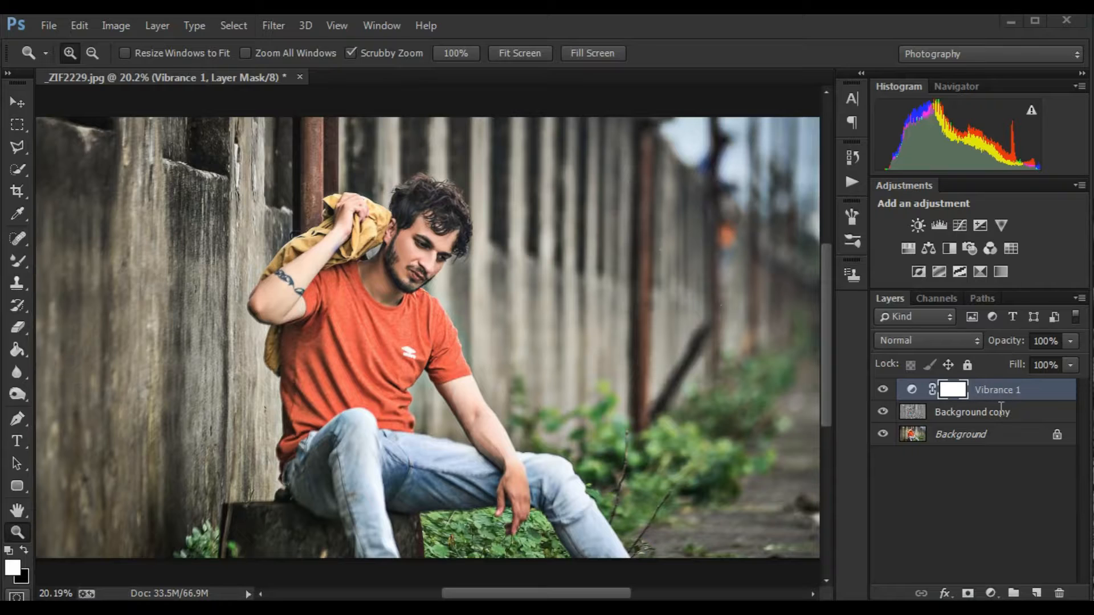
{"action": "left_click", "coordinate": [990, 593]}
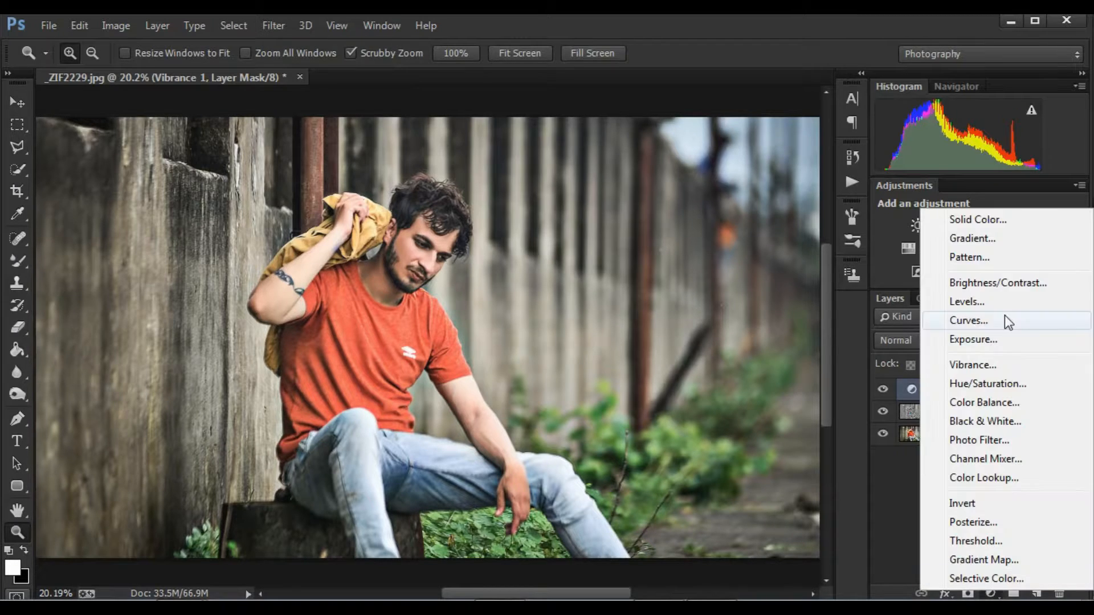
{"action": "left_click", "coordinate": [1003, 244]}
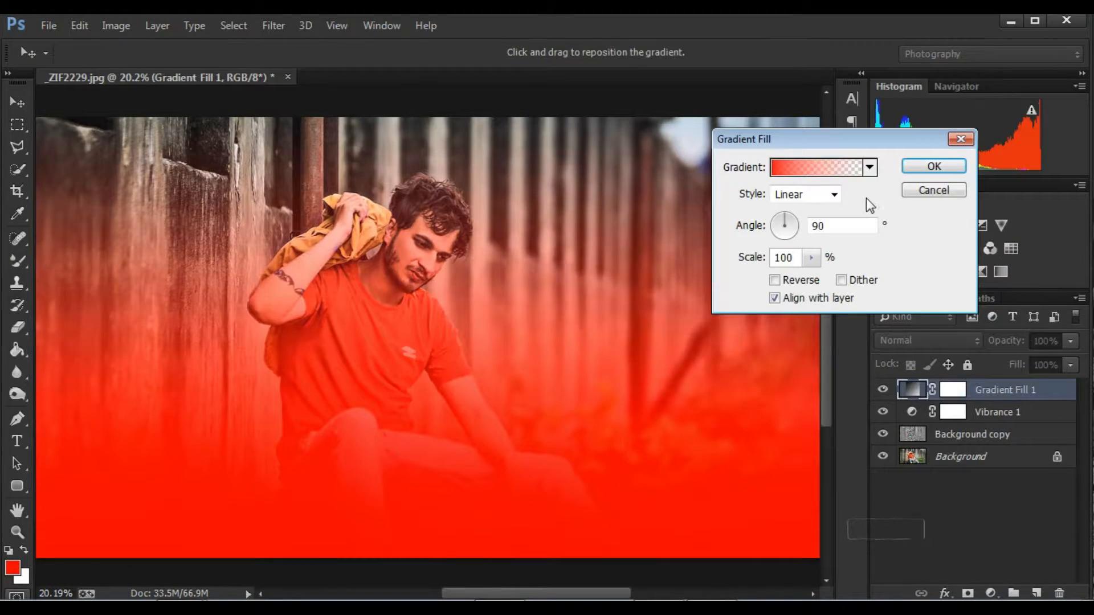
{"action": "left_click", "coordinate": [857, 166]}
{"action": "left_click", "coordinate": [889, 187]}
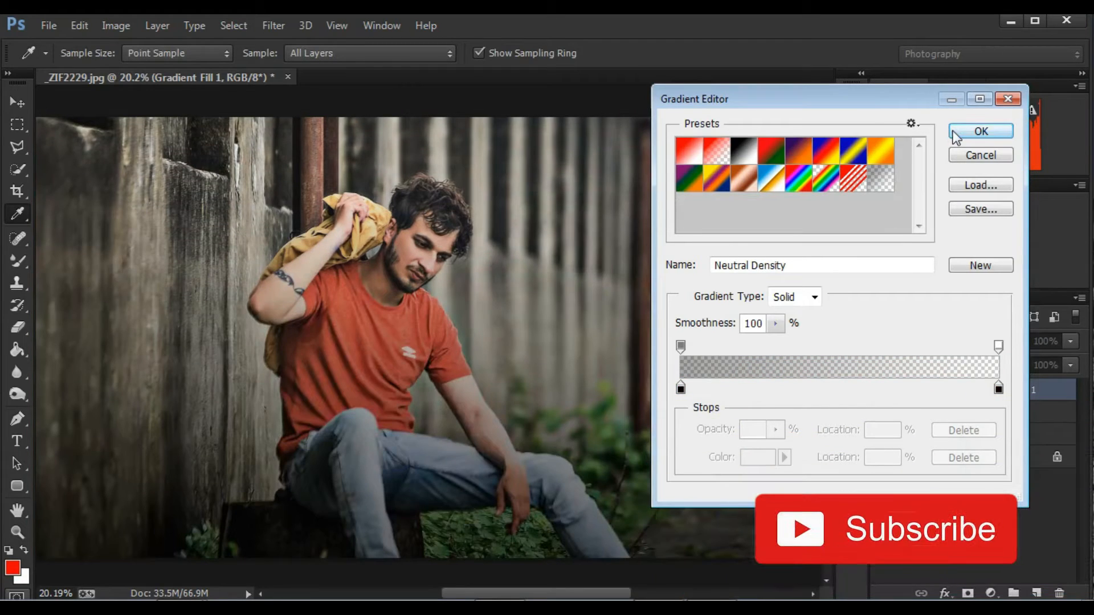
{"action": "left_click", "coordinate": [979, 132]}
{"action": "left_click", "coordinate": [808, 196]}
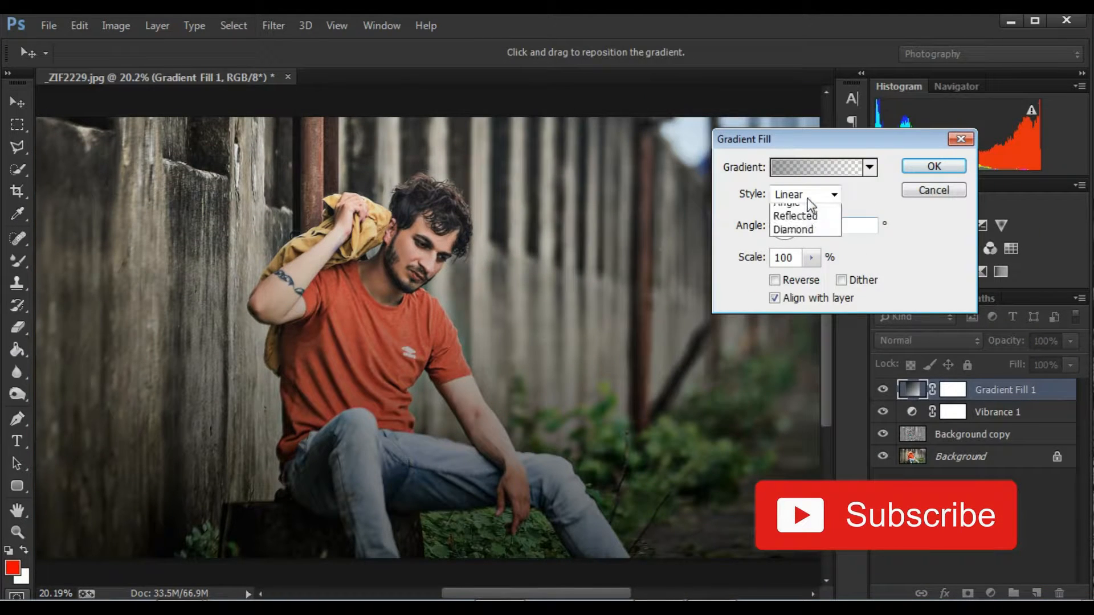
{"action": "left_click", "coordinate": [806, 223]}
{"action": "left_click", "coordinate": [808, 282]}
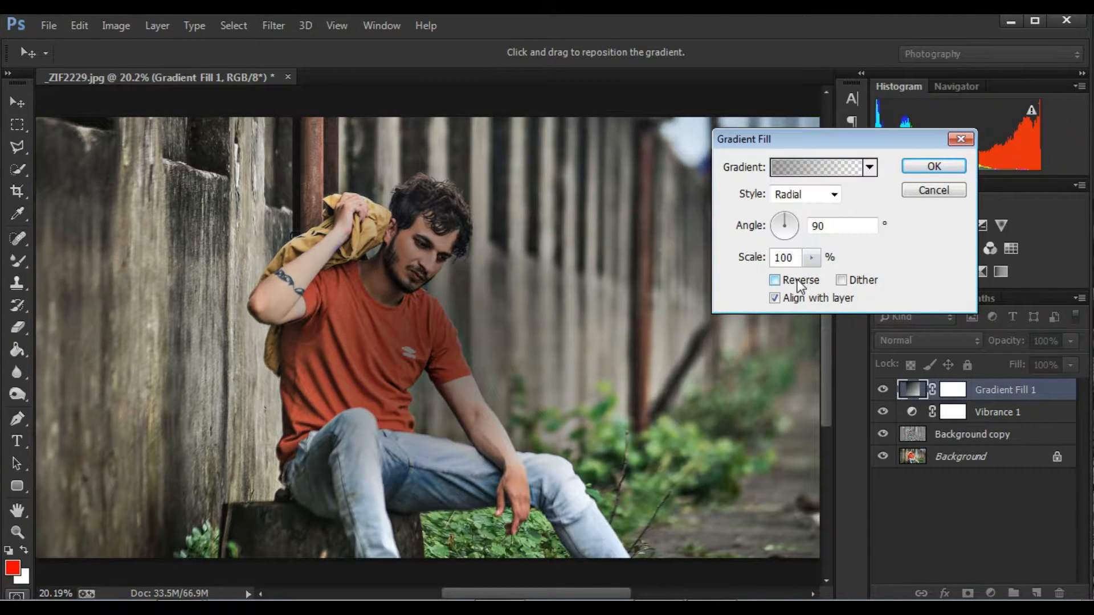
- Move the radial gradient's clear centre up toward the man's face and set its scale to 149%
{"action": "left_click_drag", "start_coordinate": [422, 272], "coordinate": [422, 225]}
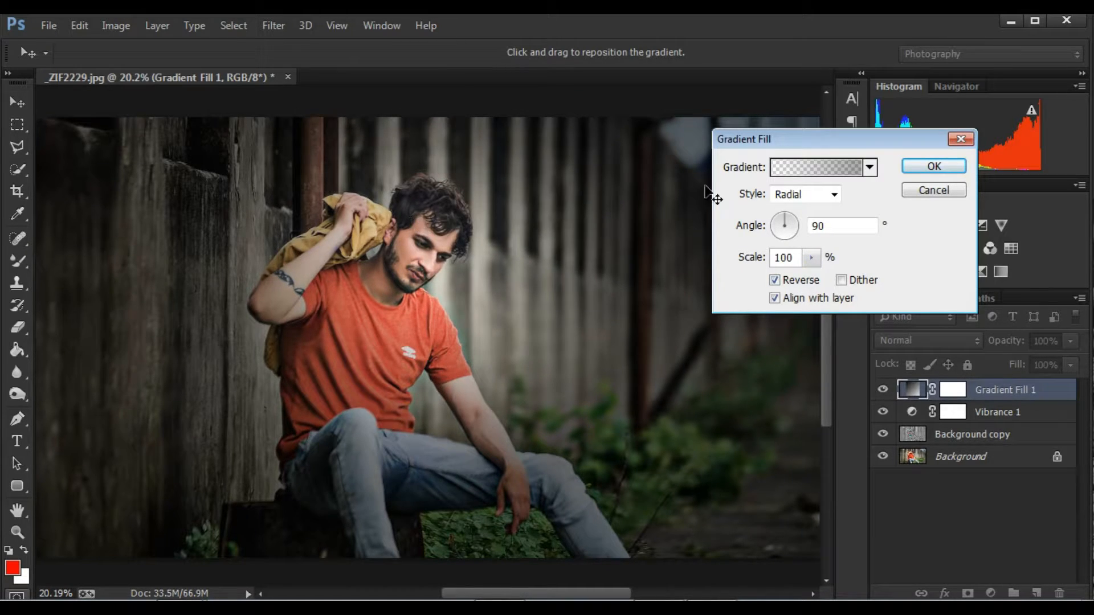
{"action": "left_click", "coordinate": [811, 258]}
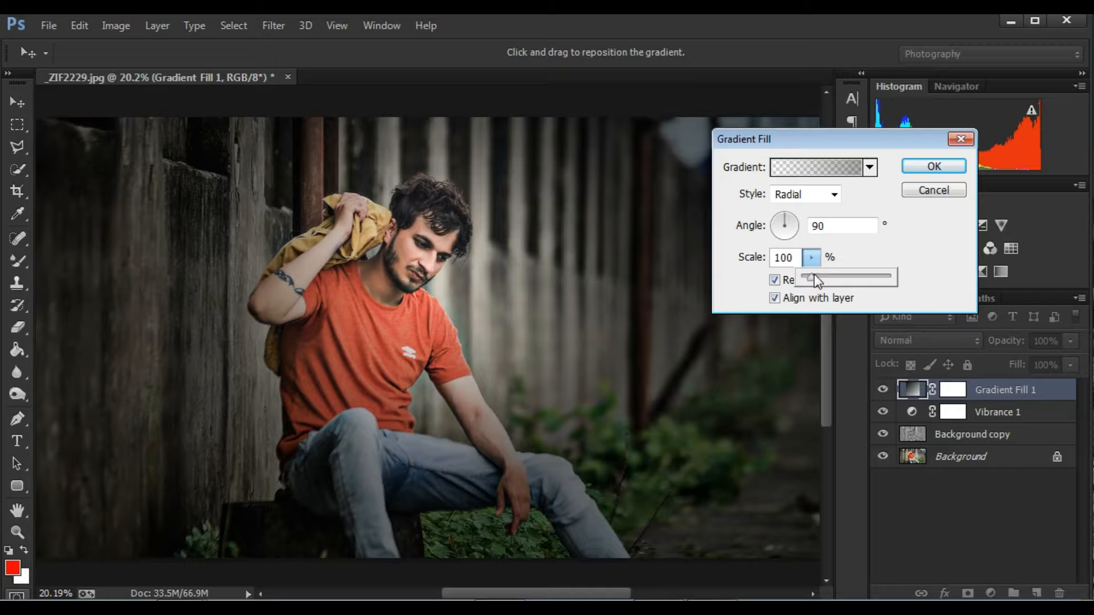
{"action": "left_click_drag", "start_coordinate": [814, 274], "coordinate": [815, 276]}
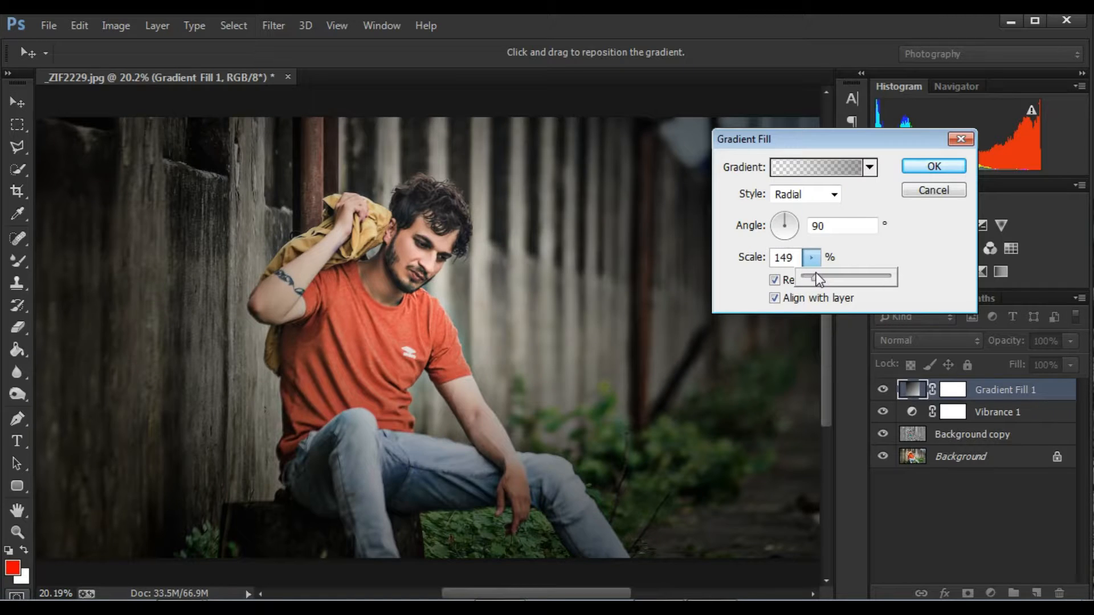
{"action": "left_click", "coordinate": [934, 166]}
{"action": "key", "text": "z"}
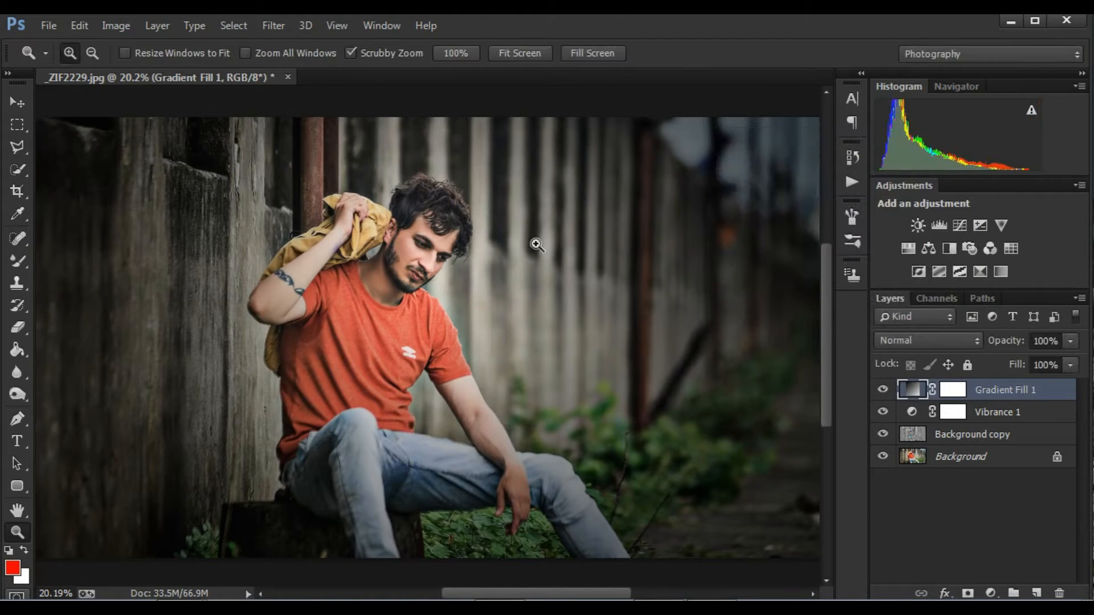
- Add a Gradient Map adjustment layer on top with the black-to-white gradient preset
{"action": "left_click_drag", "start_coordinate": [450, 298], "coordinate": [468, 317]}
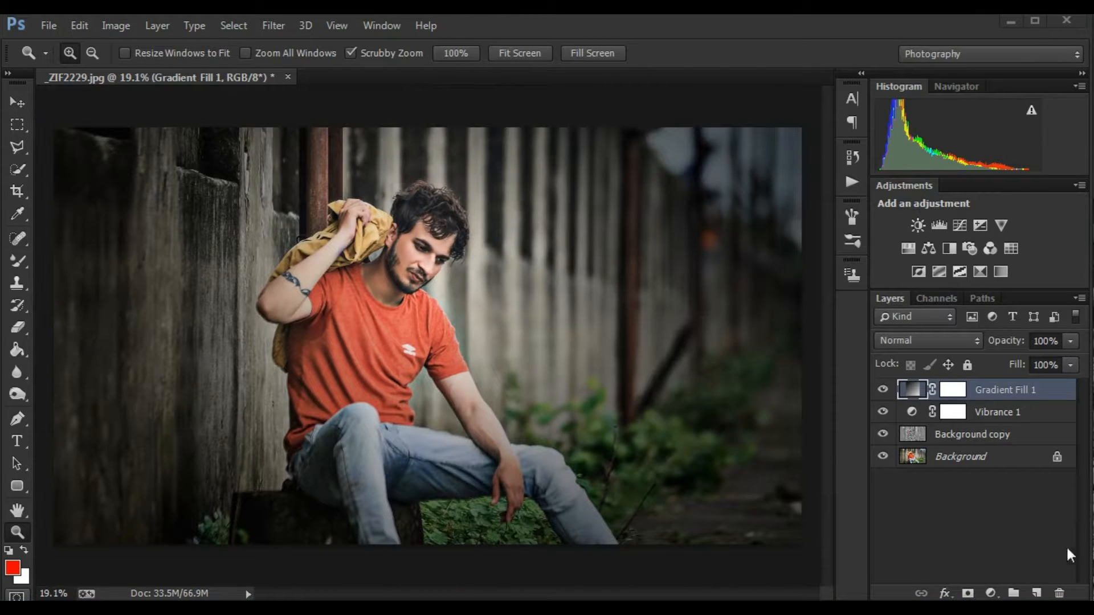
{"action": "left_click", "coordinate": [990, 592]}
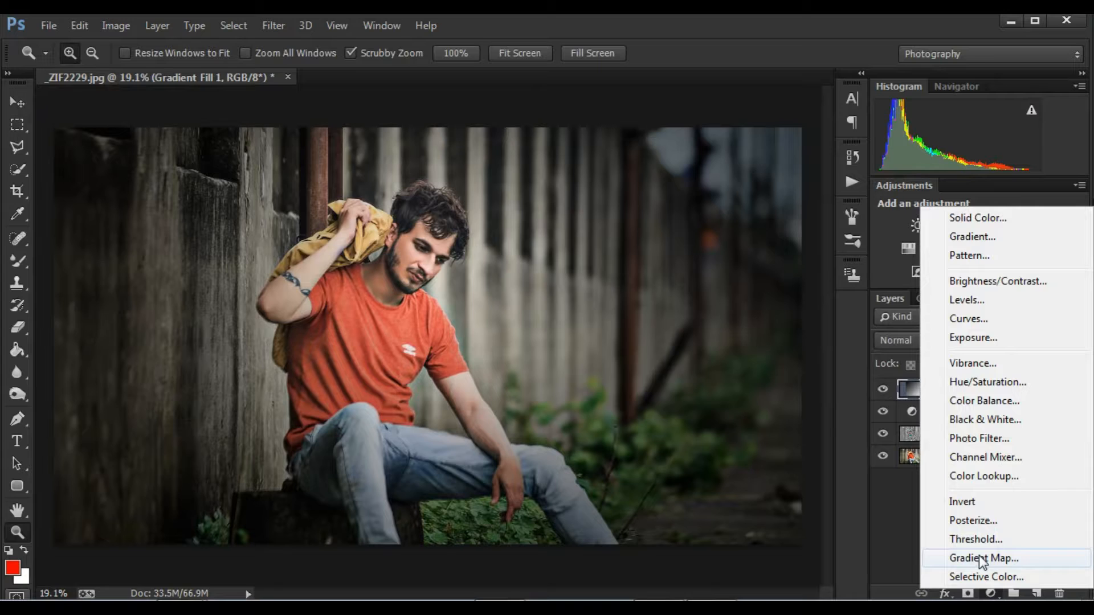
{"action": "left_click", "coordinate": [981, 558]}
{"action": "left_click", "coordinate": [699, 182]}
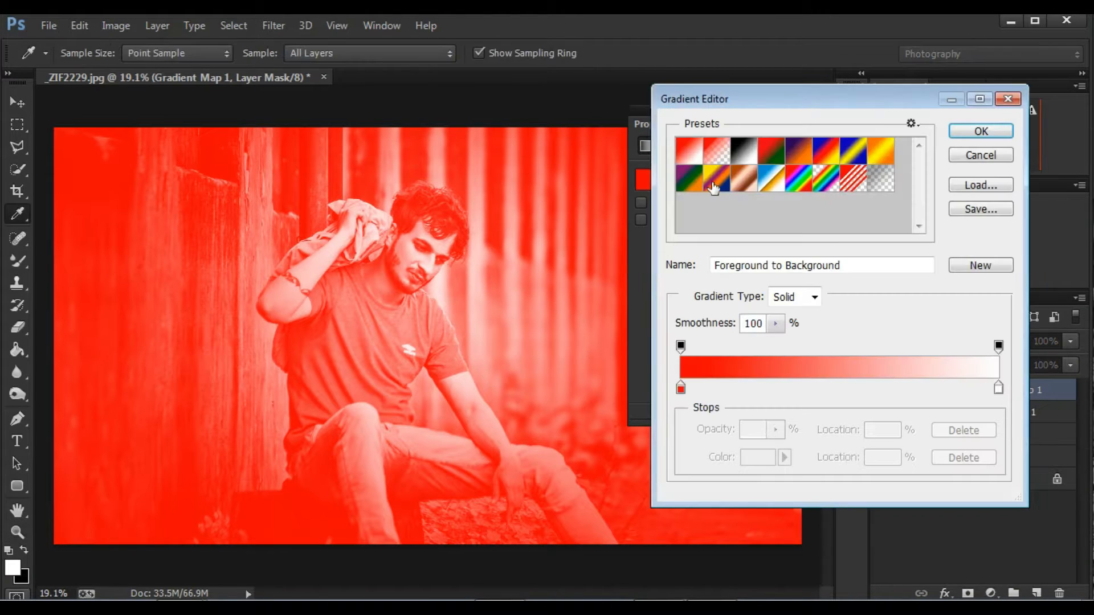
{"action": "left_click", "coordinate": [745, 160]}
{"action": "left_click", "coordinate": [979, 131]}
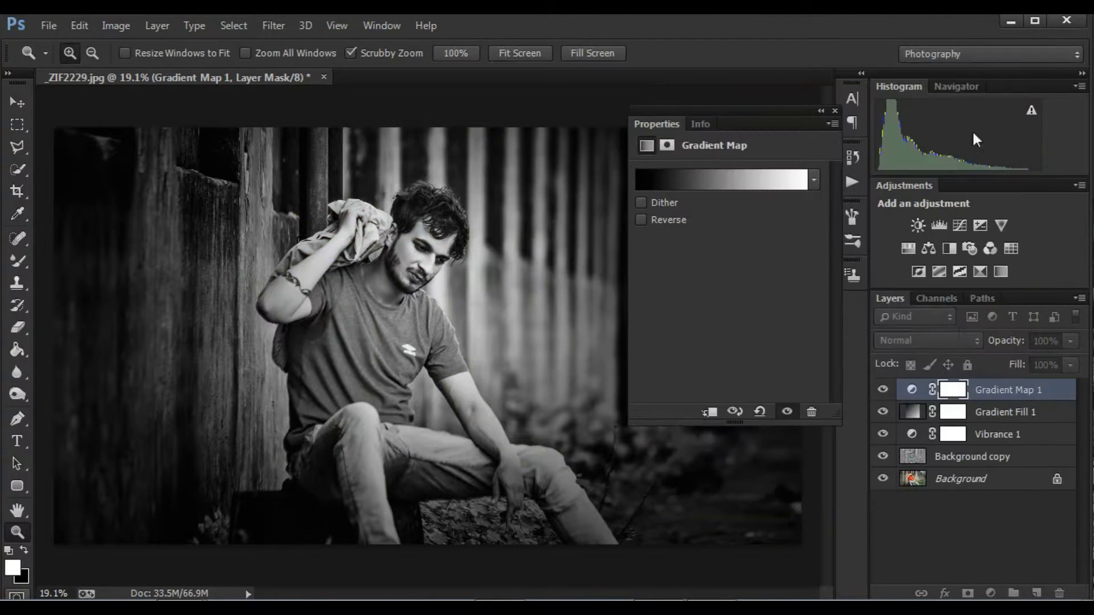
{"action": "left_click", "coordinate": [835, 111]}
- Set the Gradient Map layer to Soft Light blending at 54% opacity
{"action": "left_click", "coordinate": [926, 340]}
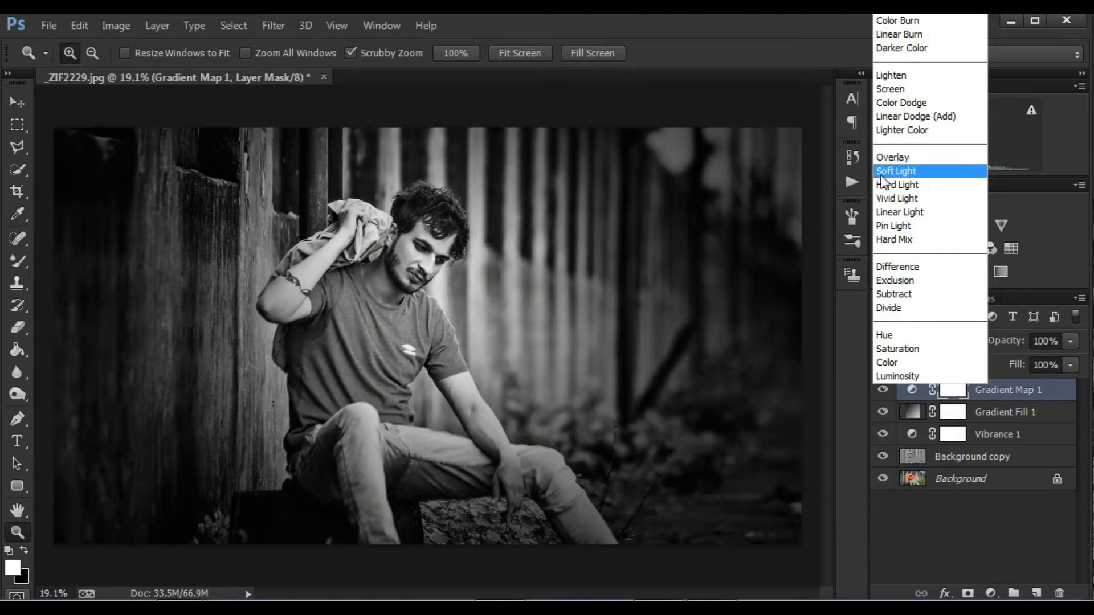
{"action": "left_click", "coordinate": [881, 172]}
{"action": "left_click", "coordinate": [1070, 340]}
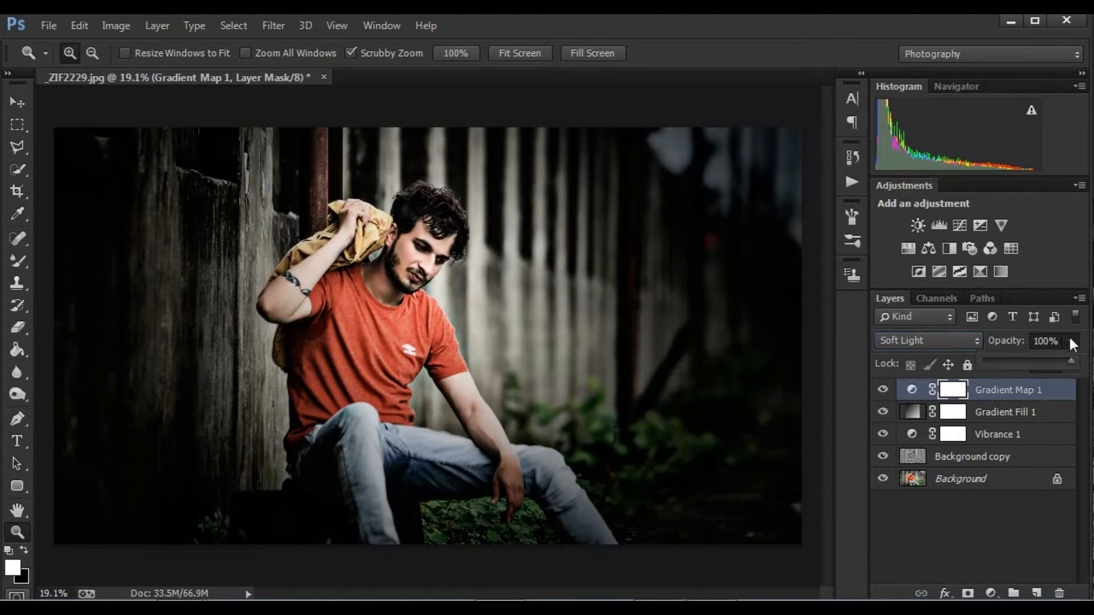
{"action": "mouse_move", "coordinate": [1050, 361]}
{"action": "left_mouse_down"}
{"action": "mouse_move", "coordinate": [1016, 360]}
{"action": "mouse_move", "coordinate": [1031, 360]}
{"action": "left_mouse_up"}
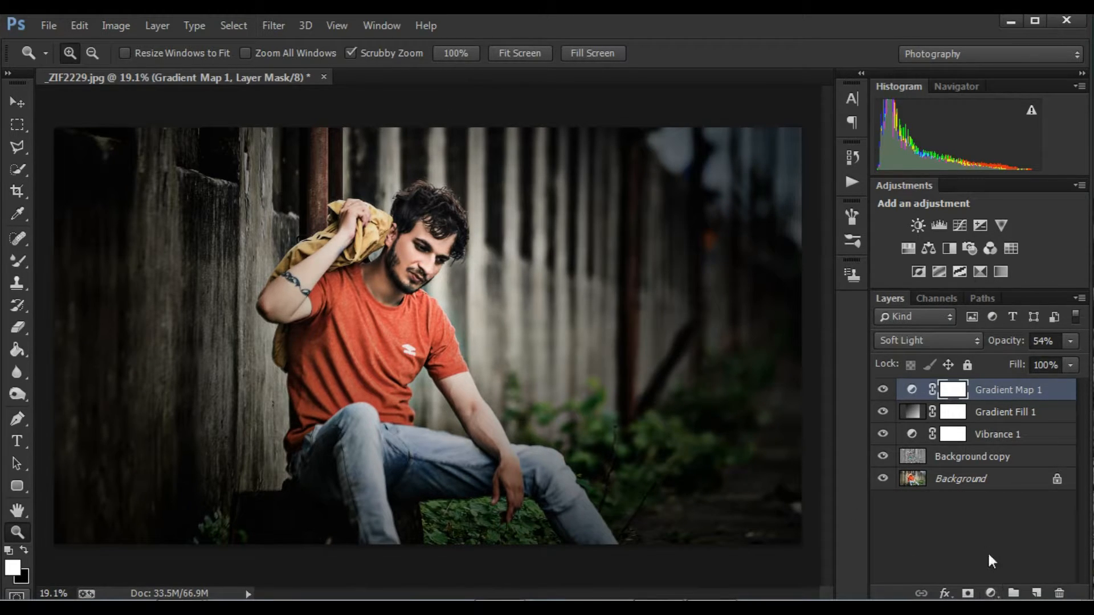
- Add a second Gradient Map adjustment layer on top using the Violet, Orange gradient preset
{"action": "left_click", "coordinate": [990, 593]}
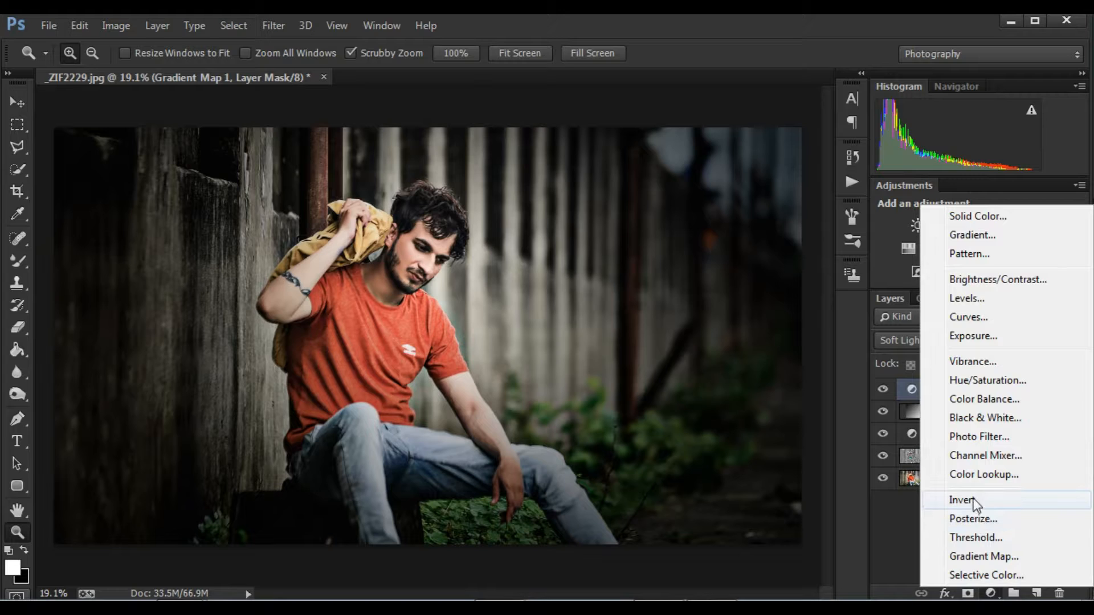
{"action": "left_click", "coordinate": [984, 557]}
{"action": "left_click", "coordinate": [736, 178]}
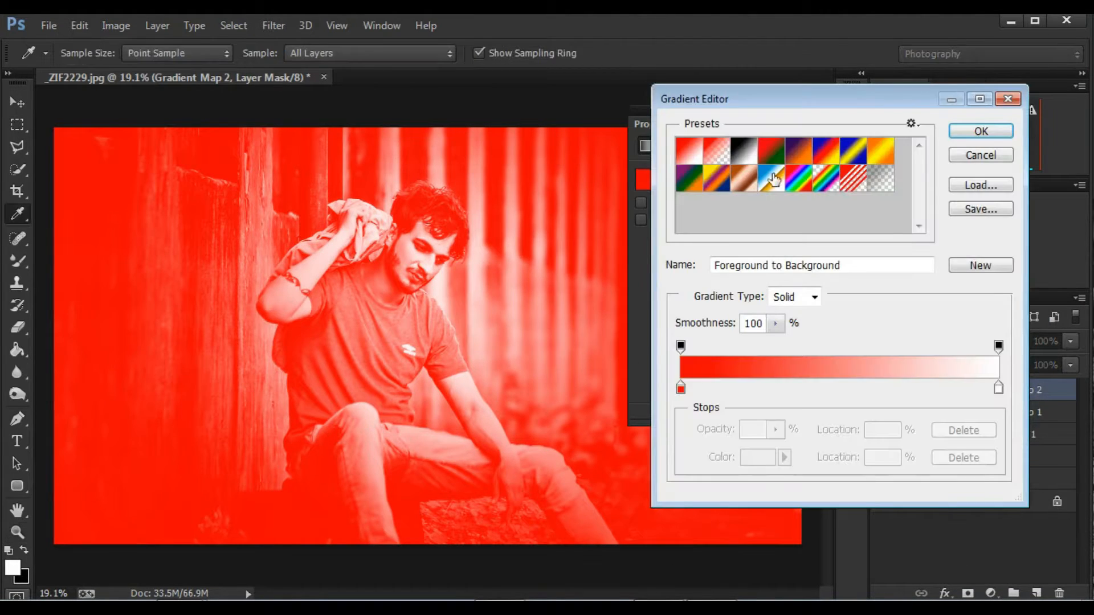
{"action": "left_click", "coordinate": [797, 155]}
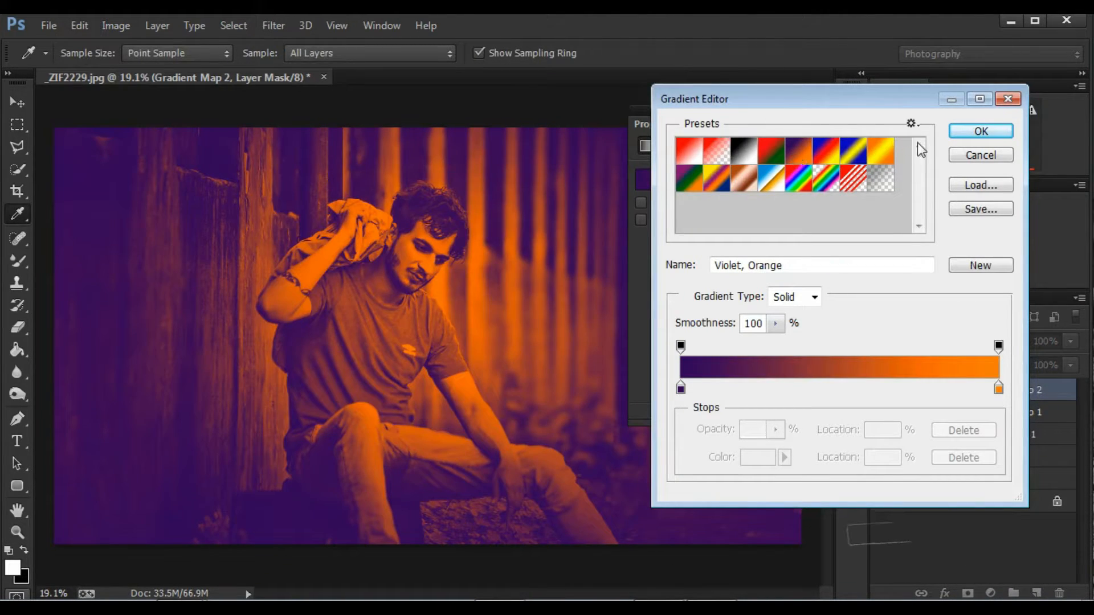
- Recolor the gradient's violet start stop to dark blue 0a2b59 and accept the edited gradient
{"action": "left_click", "coordinate": [681, 388]}
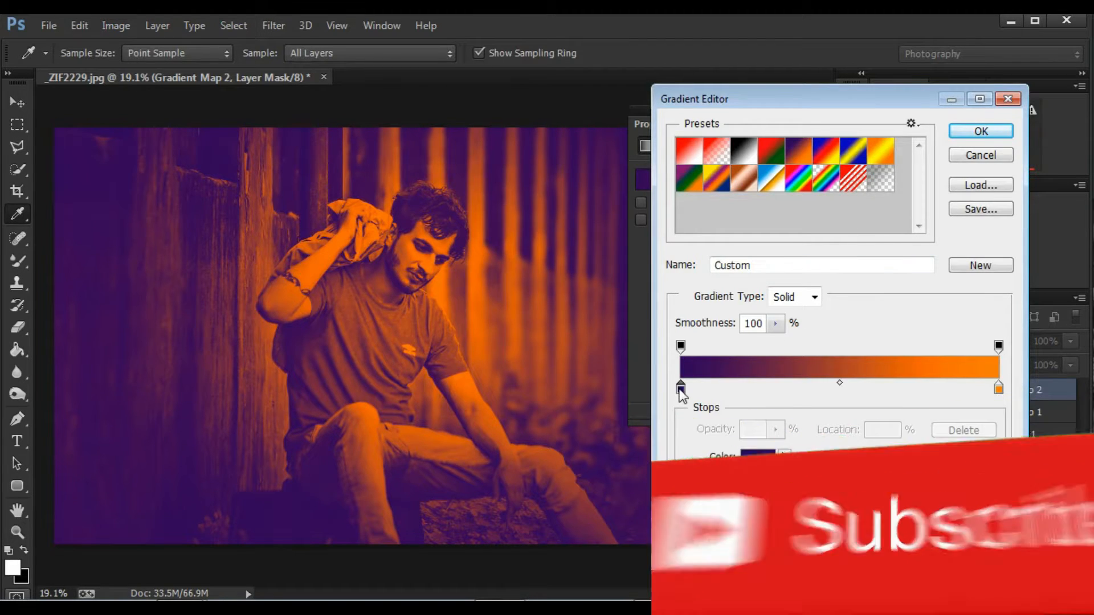
{"action": "left_click", "coordinate": [758, 457]}
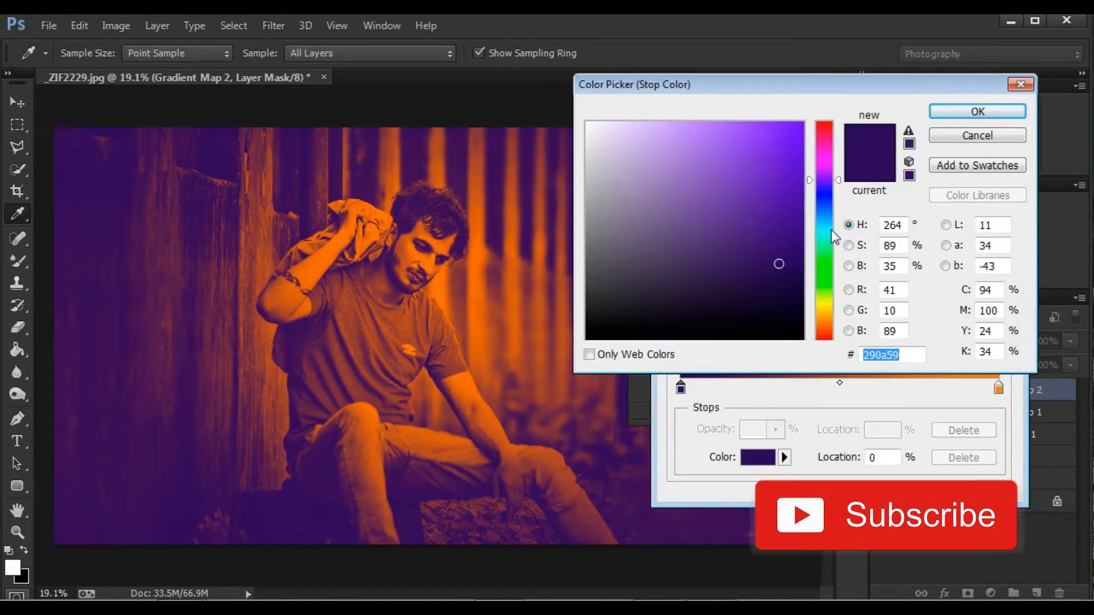
{"action": "left_click_drag", "start_coordinate": [828, 224], "coordinate": [822, 210]}
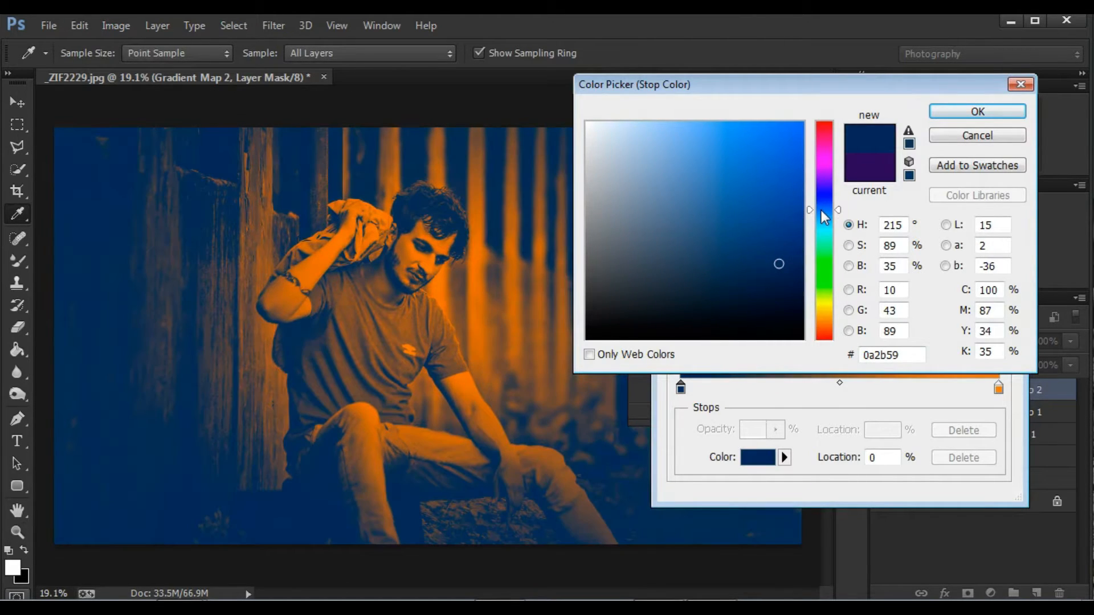
{"action": "left_click", "coordinate": [945, 115]}
{"action": "left_click", "coordinate": [971, 131]}
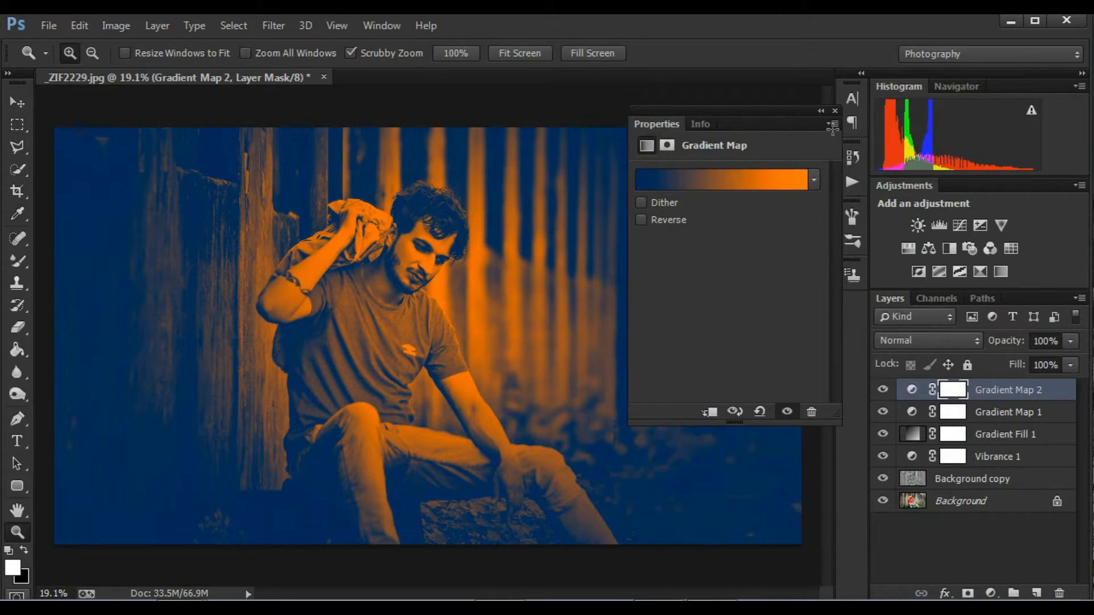
{"action": "left_click", "coordinate": [835, 110]}
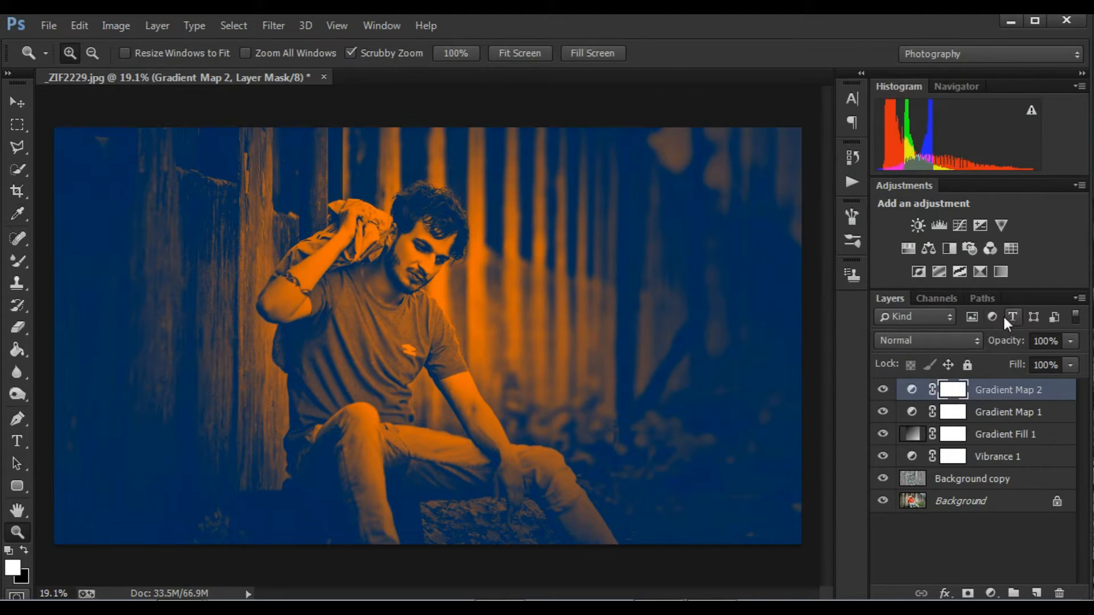
- Set the Gradient Map 2 layer to Soft Light blending at 26% opacity
{"action": "left_click", "coordinate": [942, 336]}
{"action": "left_click", "coordinate": [896, 172]}
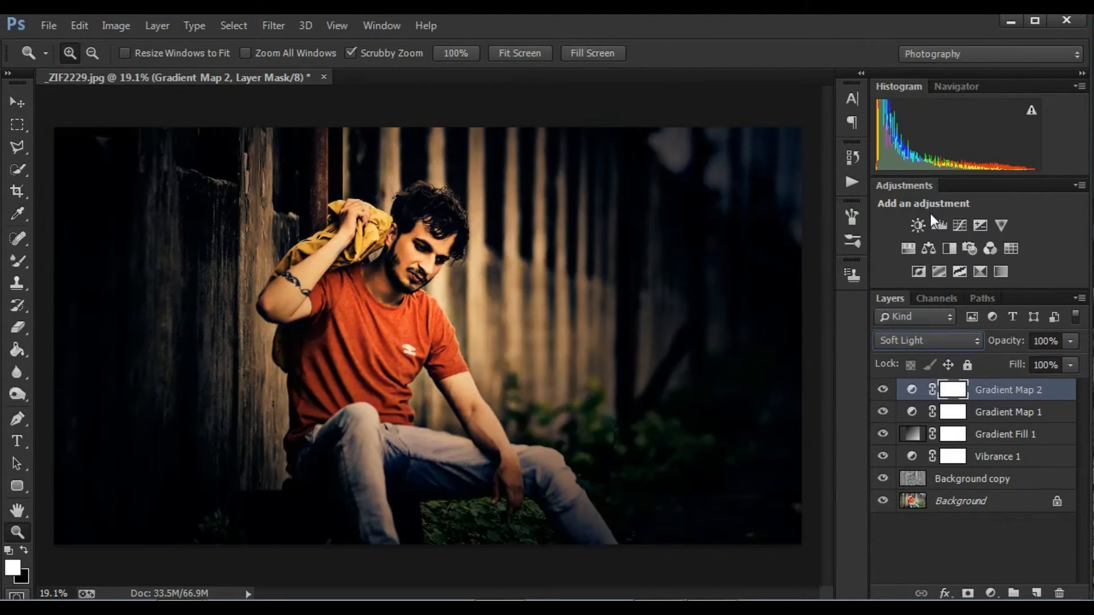
{"action": "left_click", "coordinate": [1071, 340]}
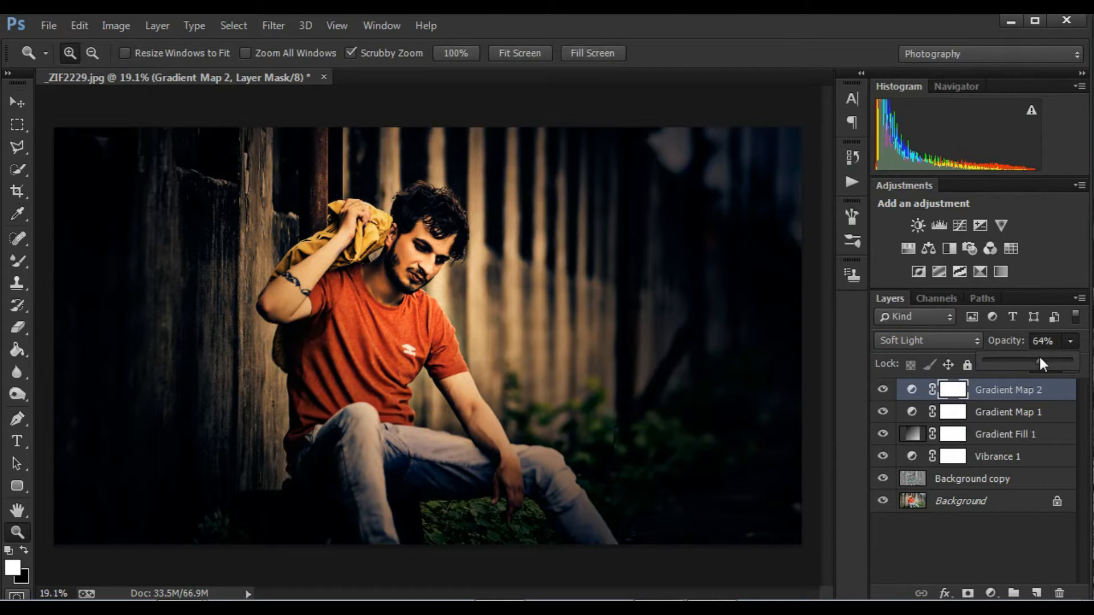
{"action": "left_click_drag", "start_coordinate": [1040, 360], "coordinate": [1010, 360]}
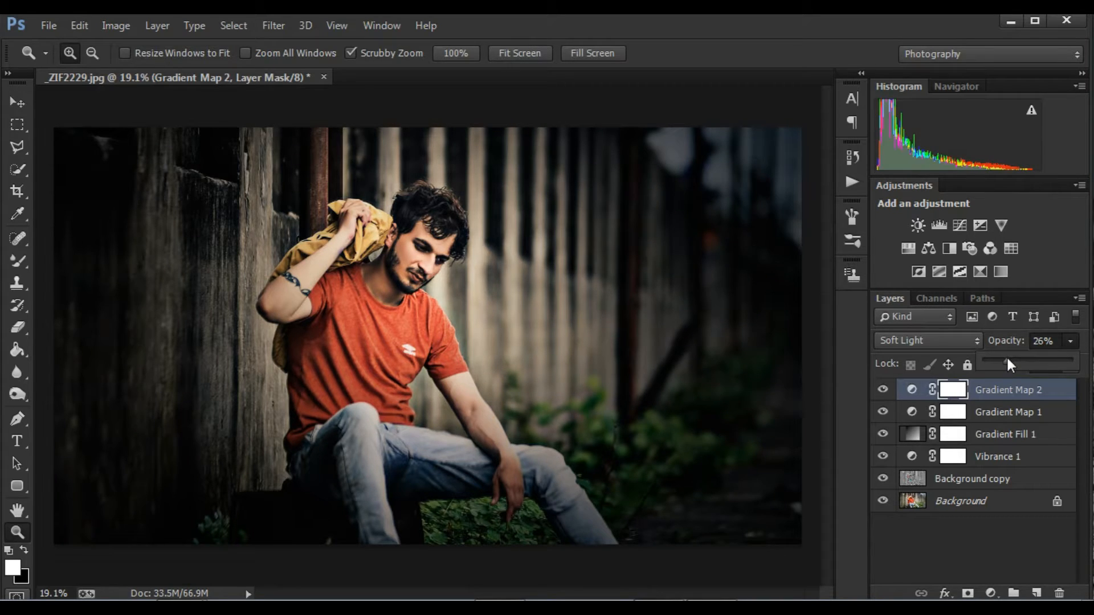
{"action": "left_click", "coordinate": [1027, 396]}
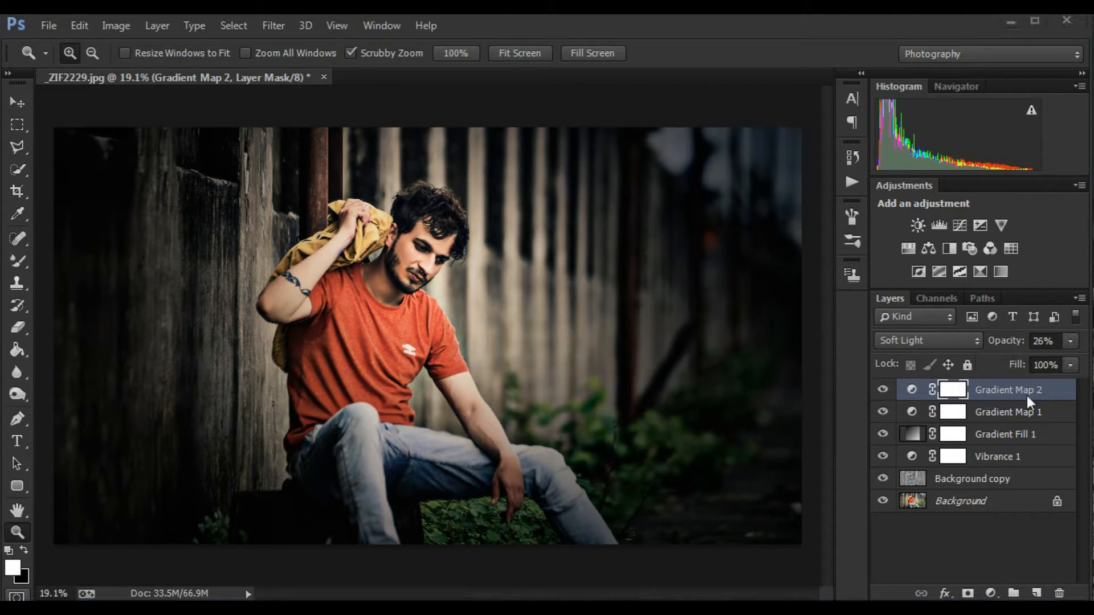
- Add a Curves adjustment layer on top and raise the RGB curve's black point to output 13
{"action": "left_click", "coordinate": [994, 590]}
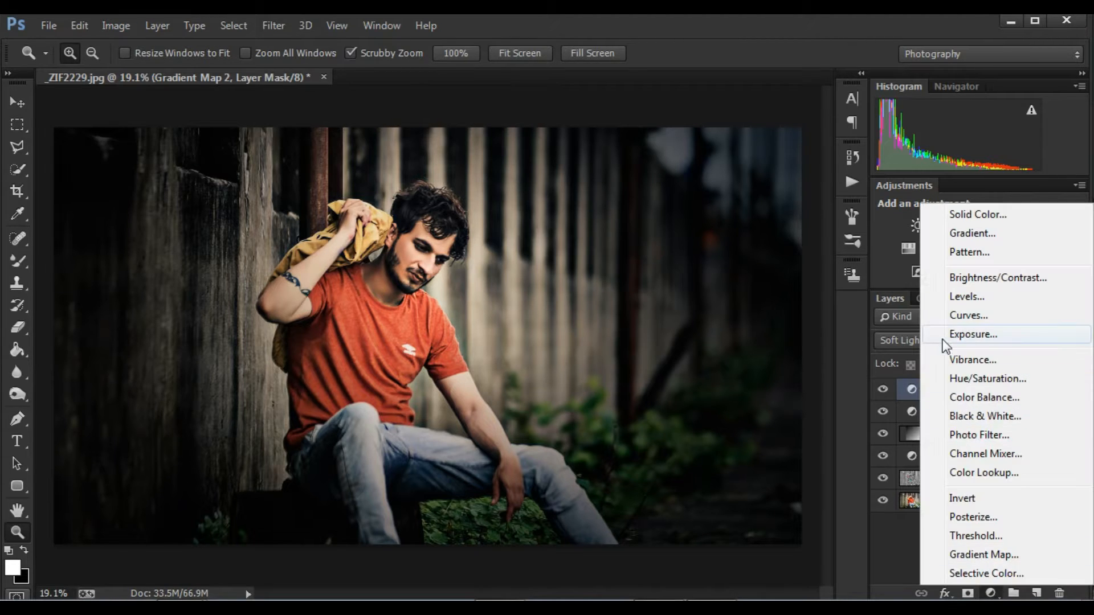
{"action": "left_click", "coordinate": [961, 309]}
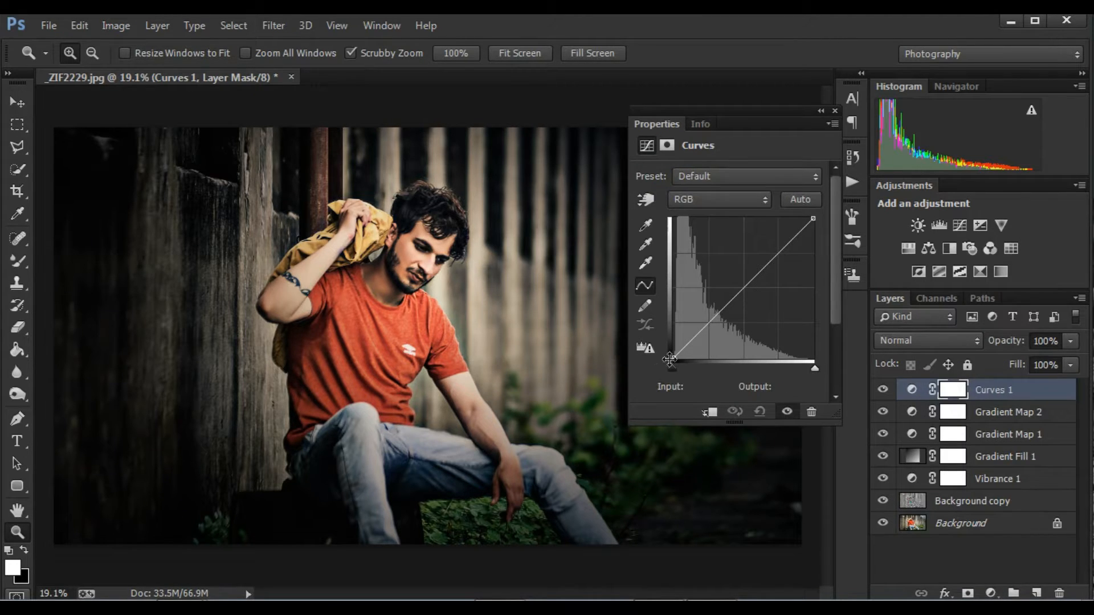
{"action": "left_click_drag", "start_coordinate": [670, 358], "coordinate": [658, 352]}
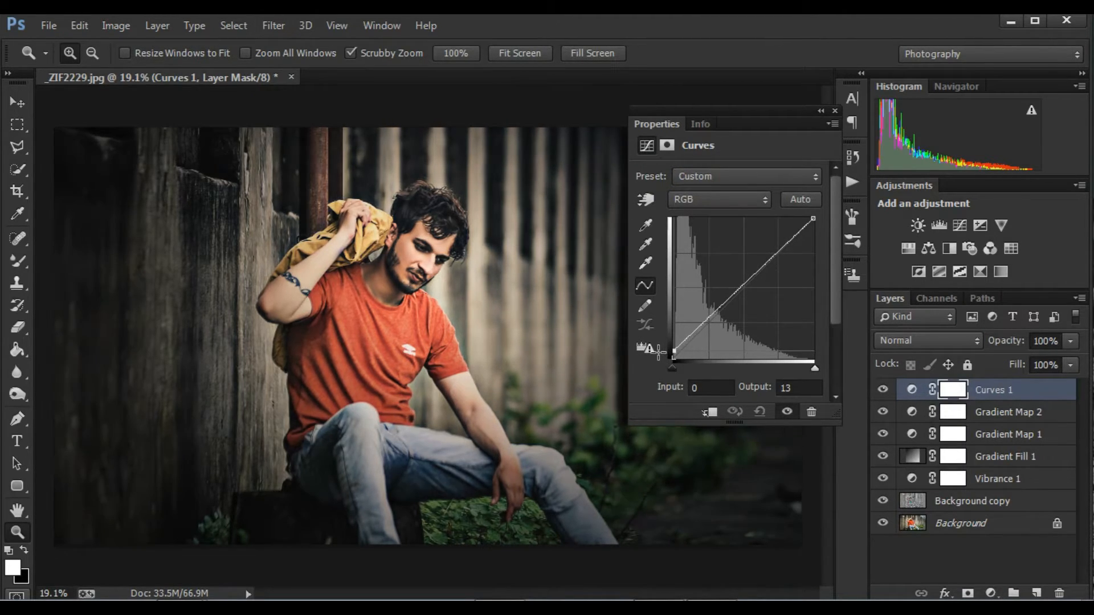
- Raise the blue channel's black point in the Curves layer slightly, to about output 6
{"action": "left_click", "coordinate": [717, 206]}
{"action": "left_click", "coordinate": [719, 259]}
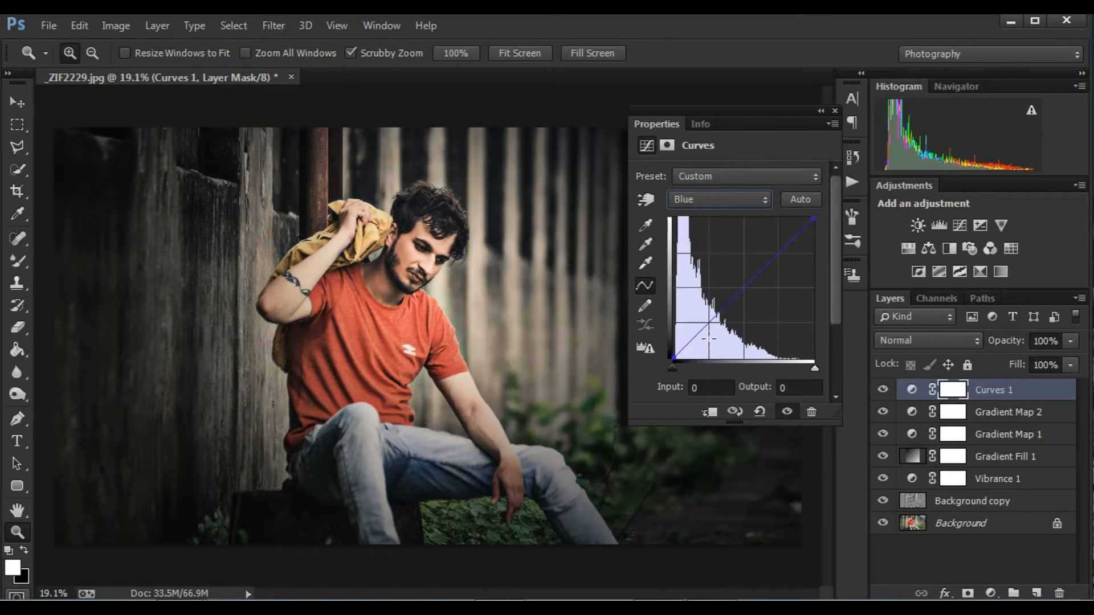
{"action": "left_click_drag", "start_coordinate": [673, 359], "coordinate": [667, 354]}
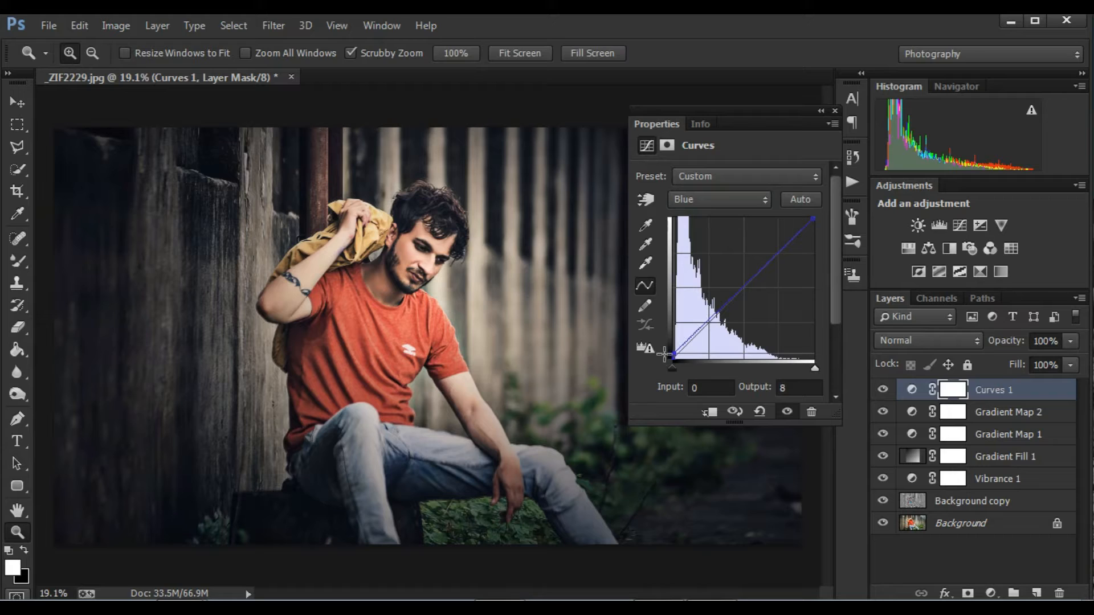
- Raise the red channel's black point in the Curves layer to output 23
{"action": "left_click", "coordinate": [711, 203]}
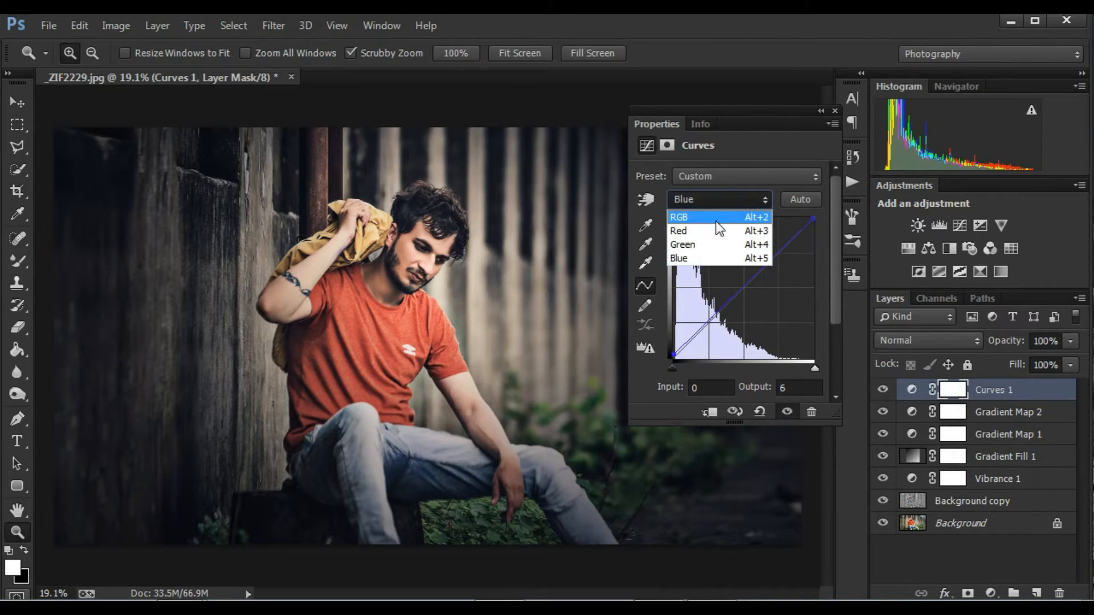
{"action": "left_click", "coordinate": [717, 228]}
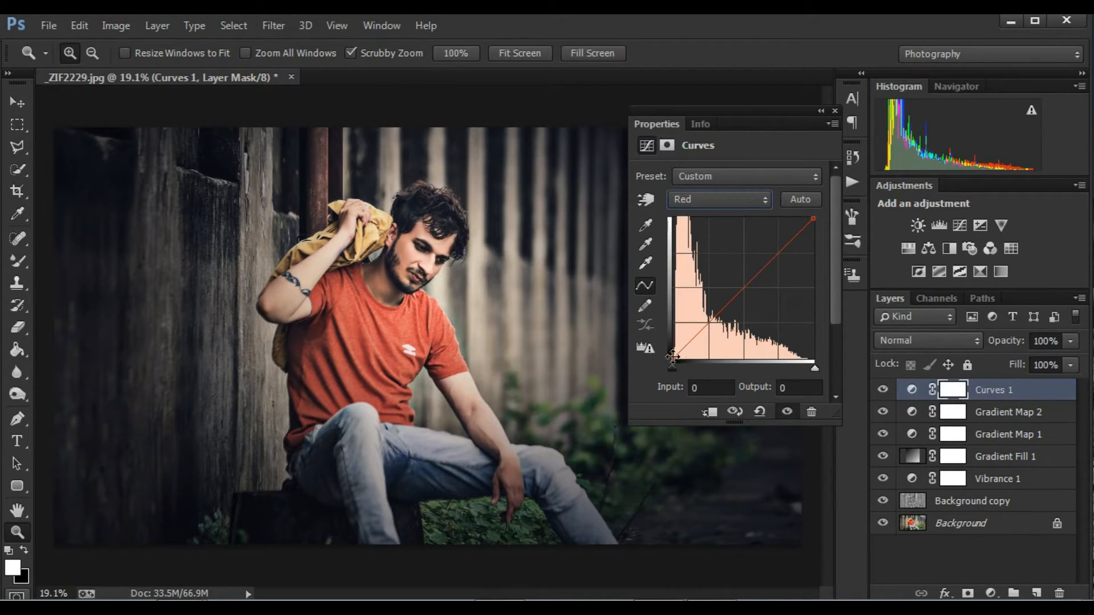
{"action": "left_click_drag", "start_coordinate": [672, 357], "coordinate": [640, 344]}
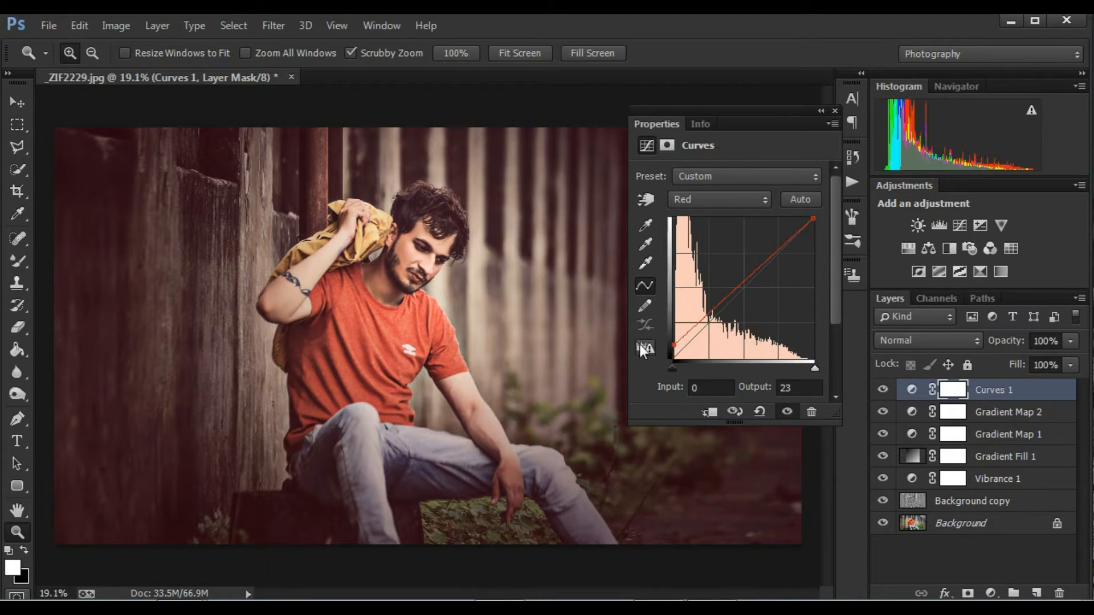
- On the green curve, set the black point to input 3, output 0, and add a midtone point at input 145, output 136
{"action": "left_click", "coordinate": [719, 199]}
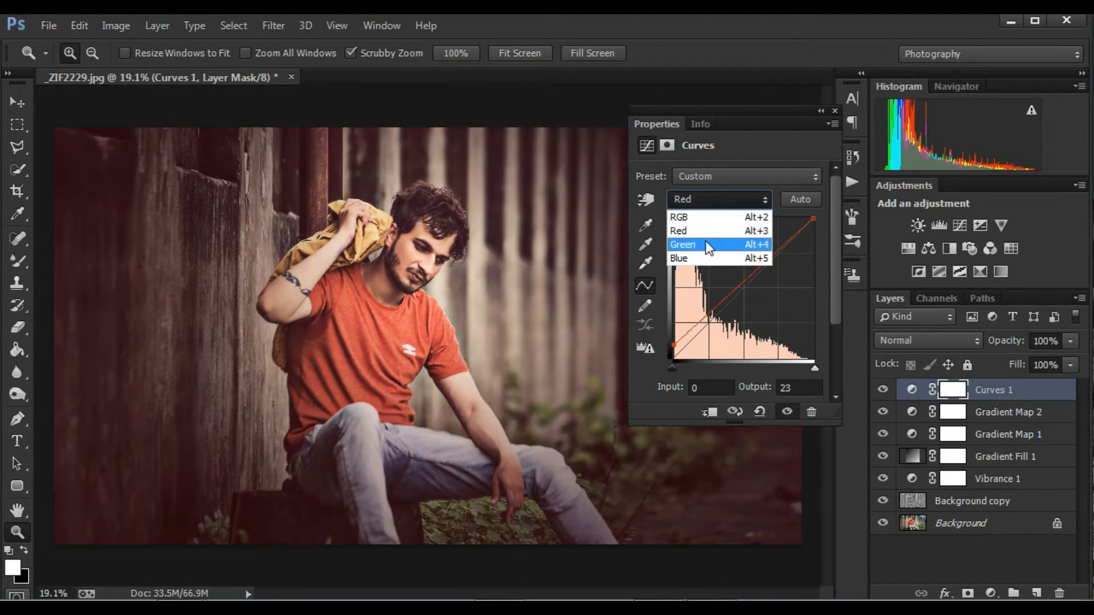
{"action": "left_click", "coordinate": [705, 243]}
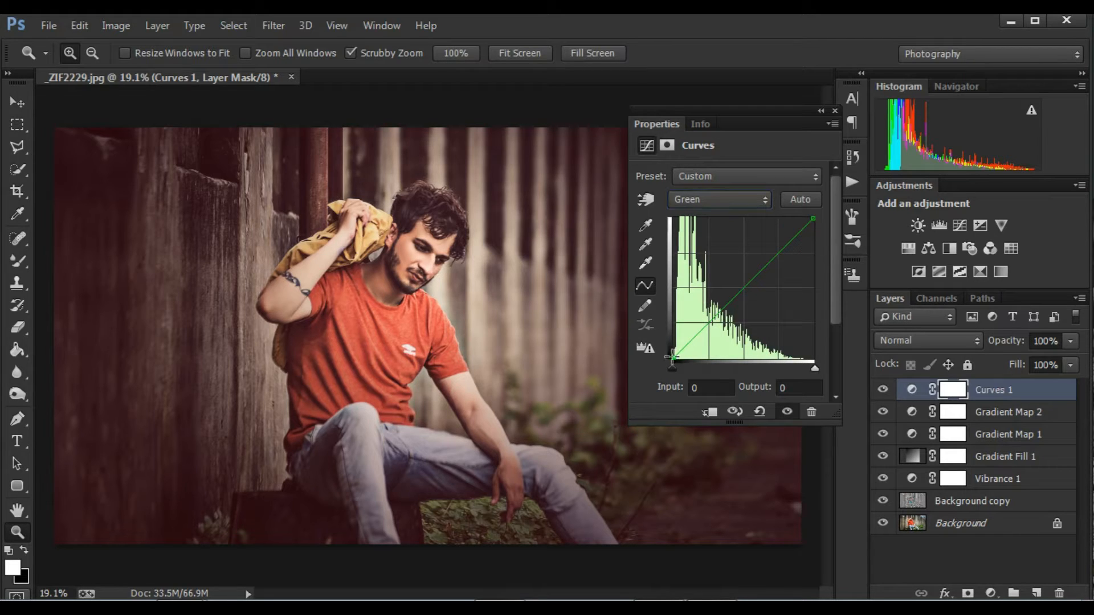
{"action": "left_click_drag", "start_coordinate": [675, 354], "coordinate": [660, 355]}
{"action": "left_click_drag", "start_coordinate": [659, 354], "coordinate": [675, 360]}
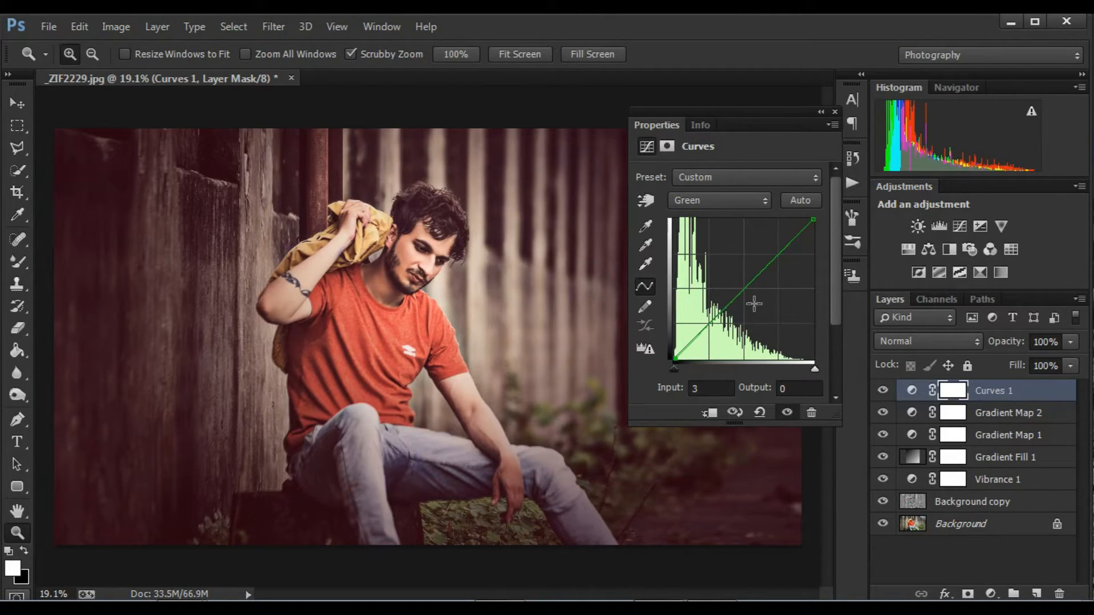
{"action": "left_click_drag", "start_coordinate": [753, 283], "coordinate": [753, 284]}
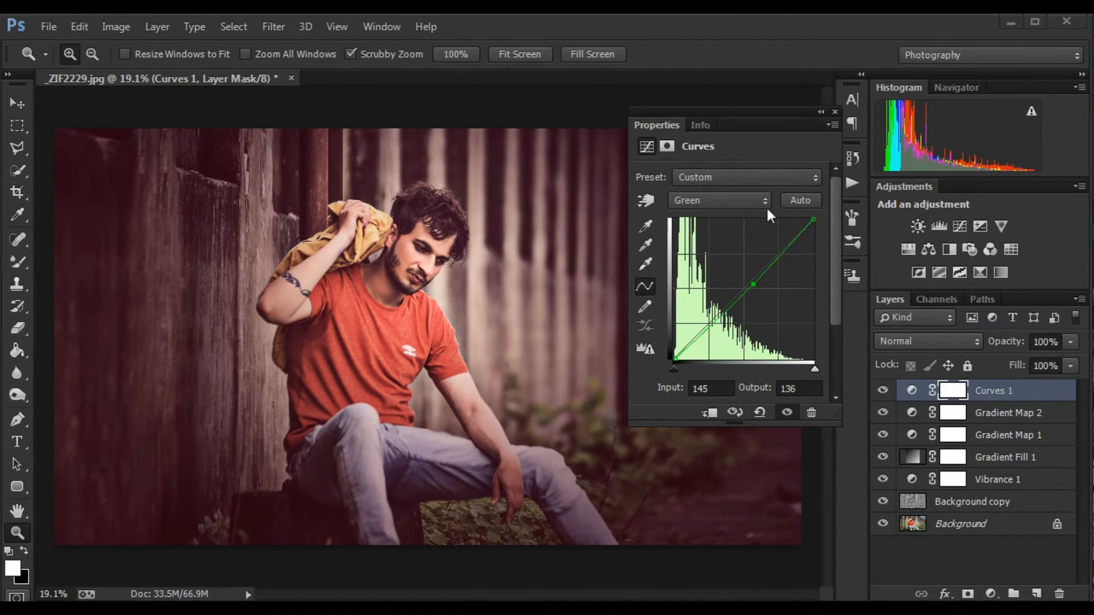
- Set the red curve's black point to input 30, output 0, and the blue curve's black point to input 0, output 0
{"action": "left_click", "coordinate": [737, 197]}
{"action": "left_click", "coordinate": [712, 229]}
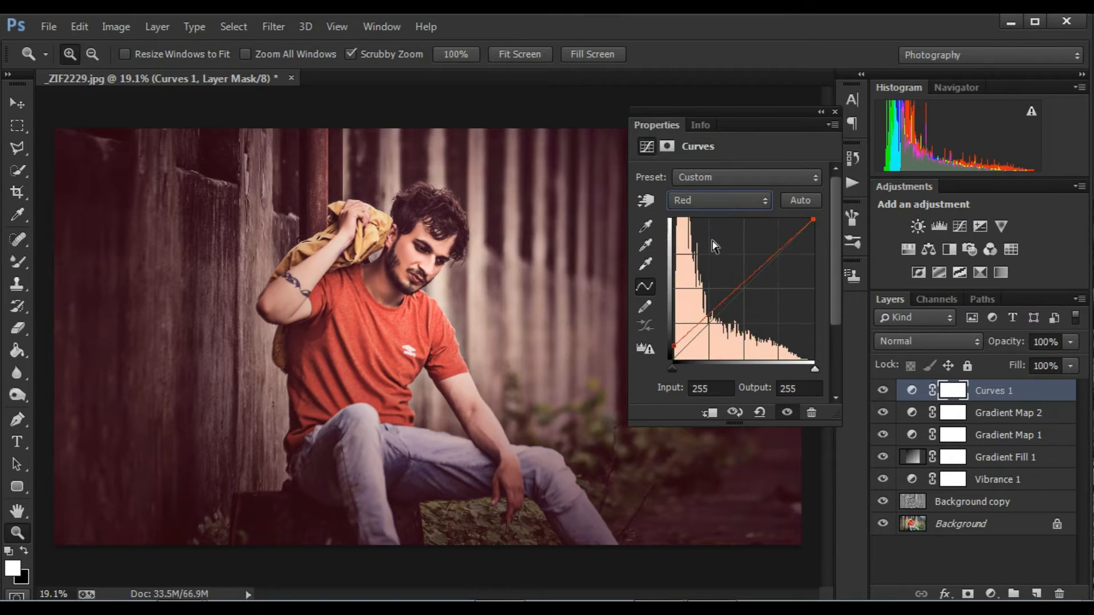
{"action": "mouse_move", "coordinate": [671, 360]}
{"action": "left_mouse_down"}
{"action": "mouse_move", "coordinate": [711, 370]}
{"action": "mouse_move", "coordinate": [688, 369]}
{"action": "left_mouse_up"}
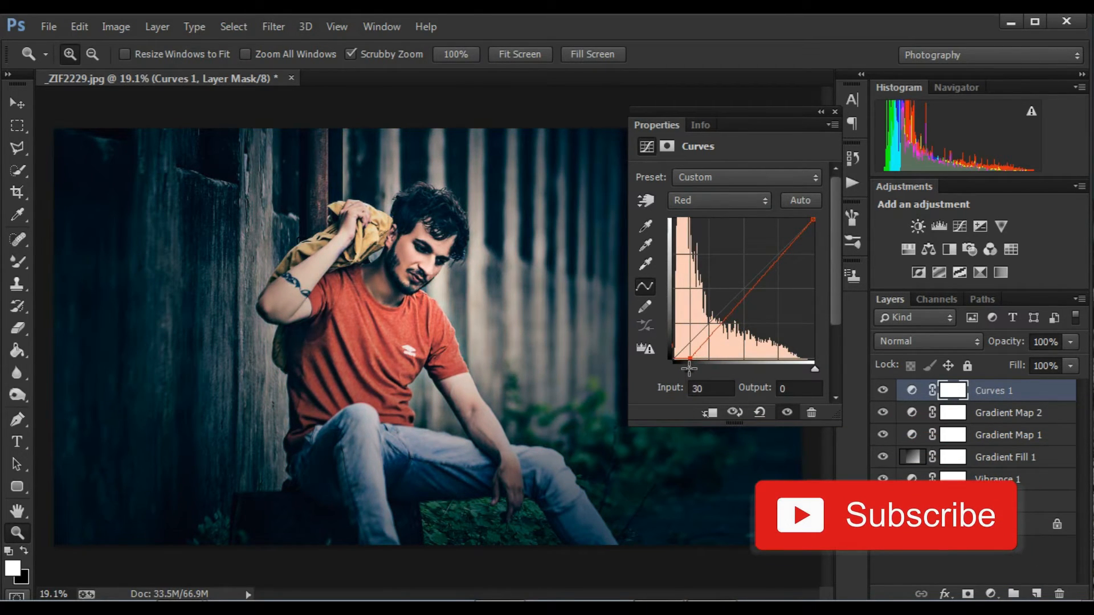
{"action": "left_click", "coordinate": [686, 201]}
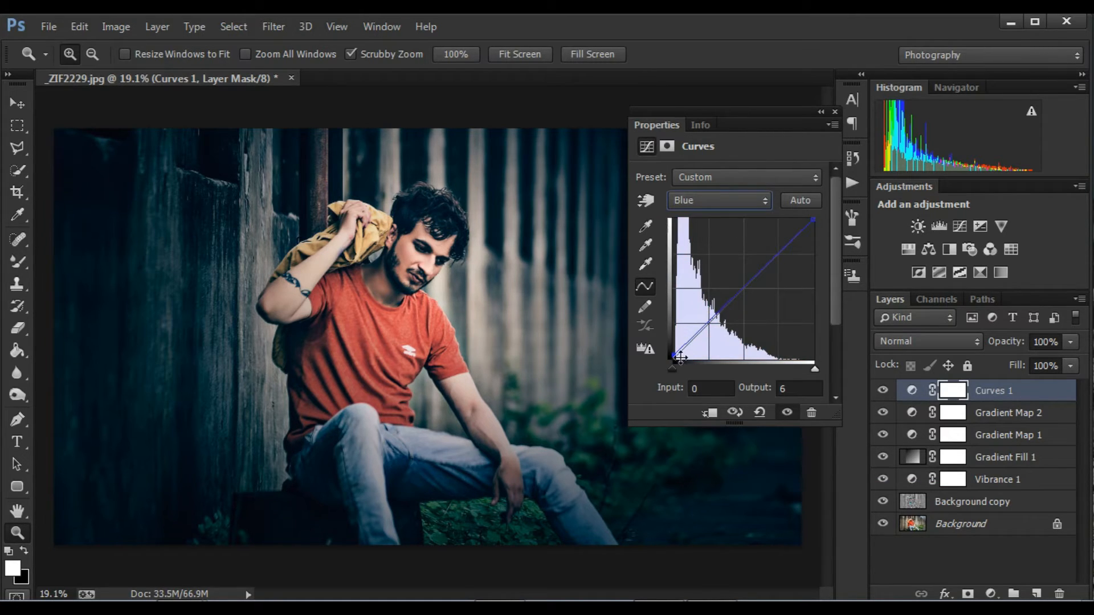
{"action": "left_click_drag", "start_coordinate": [681, 358], "coordinate": [667, 360]}
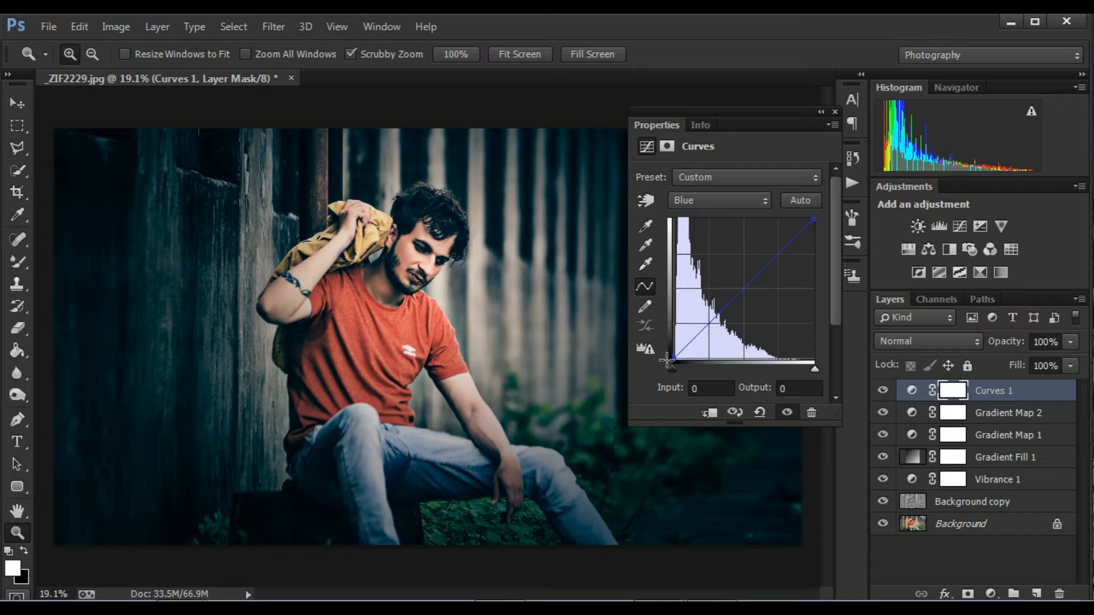
- Raise the RGB curve's black point to output 19 and close the curve settings
{"action": "left_click", "coordinate": [682, 202]}
{"action": "left_click", "coordinate": [695, 216]}
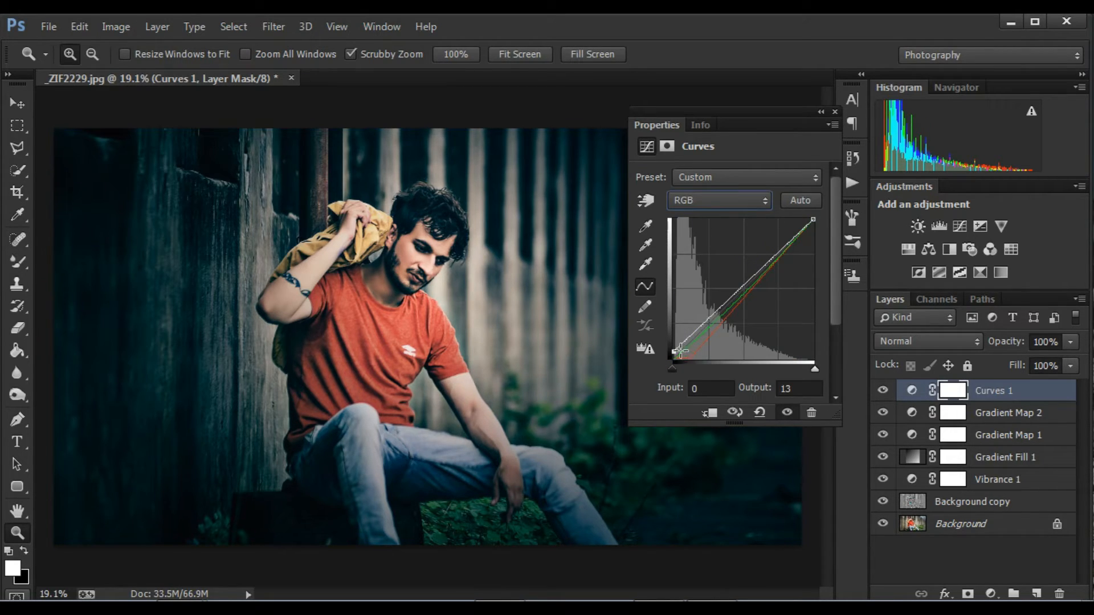
{"action": "left_click_drag", "start_coordinate": [674, 349], "coordinate": [670, 347]}
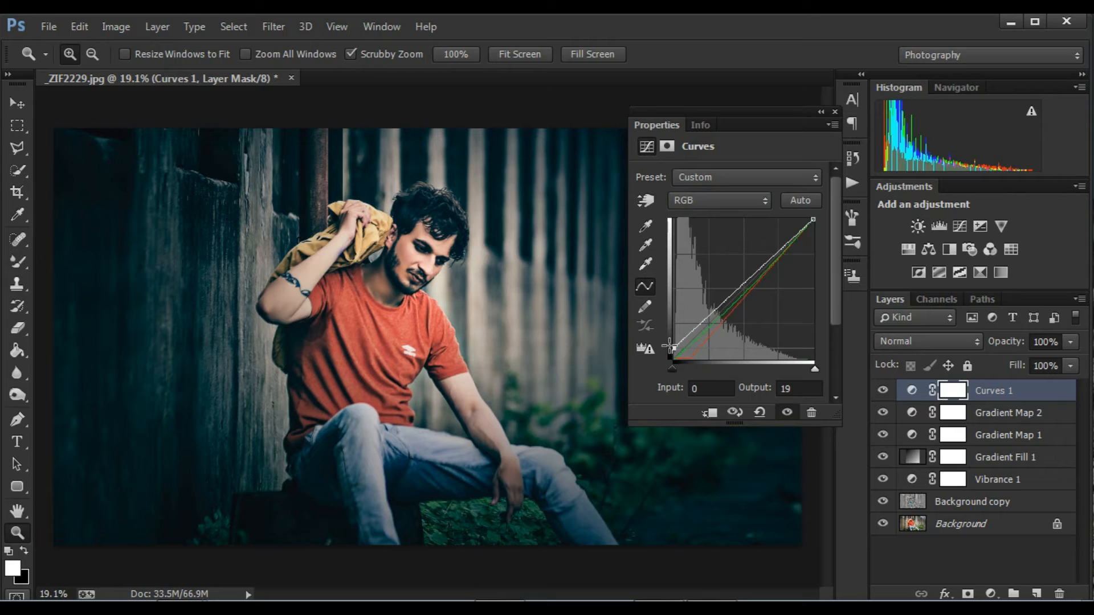
{"action": "left_click", "coordinate": [835, 112]}
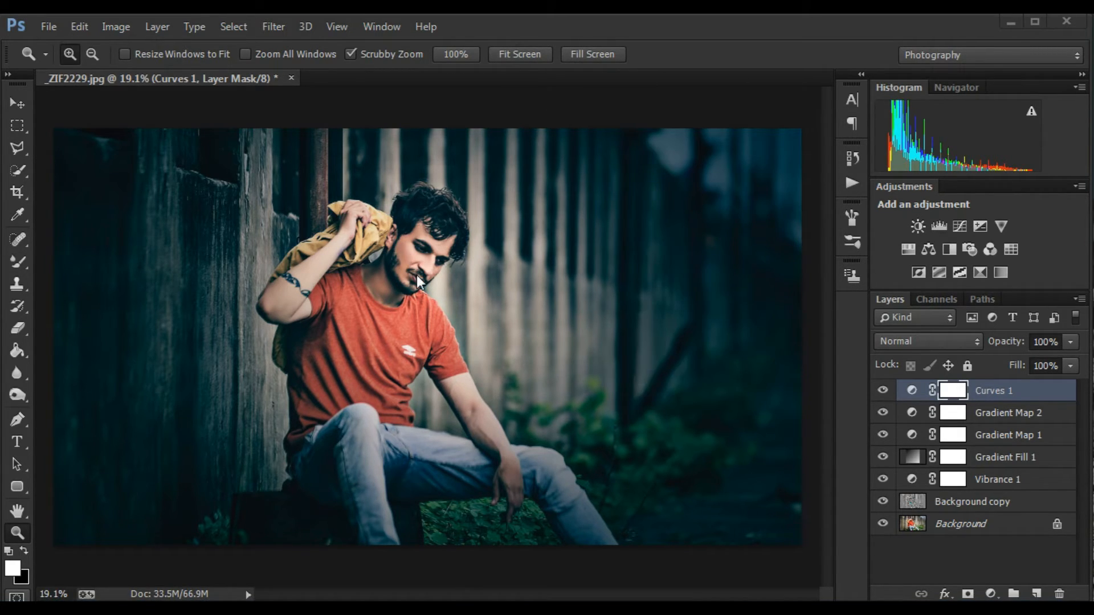
- Add an Exposure adjustment layer on top with exposure +0.06, offset 0.0000 and gamma correction 1.10
{"action": "left_click_drag", "start_coordinate": [472, 319], "coordinate": [361, 313]}
{"action": "double_click", "coordinate": [360, 314]}
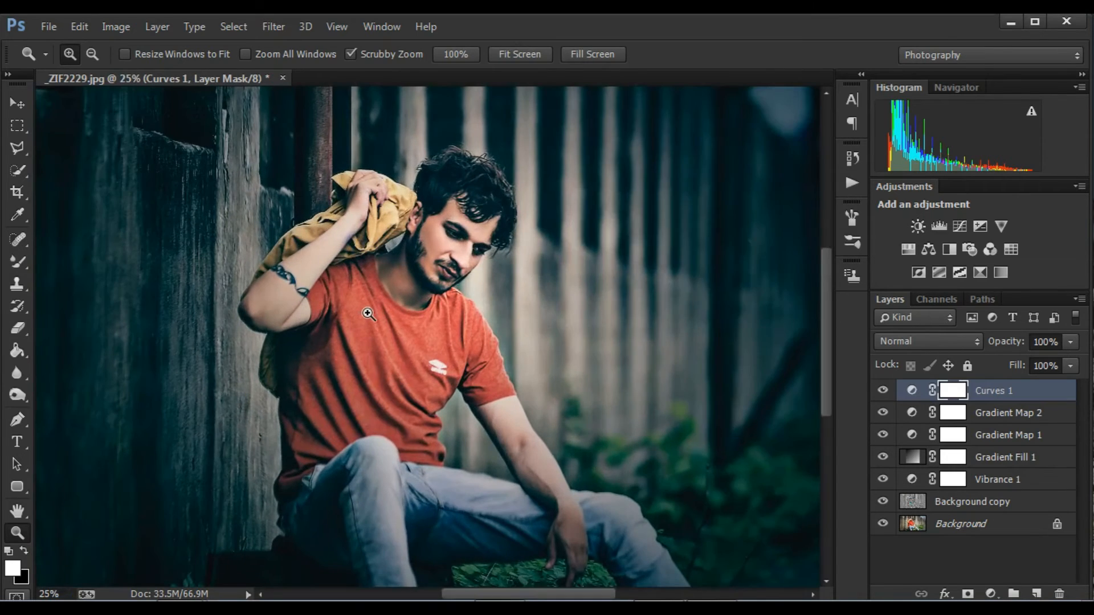
{"action": "left_click_drag", "start_coordinate": [435, 318], "coordinate": [423, 306]}
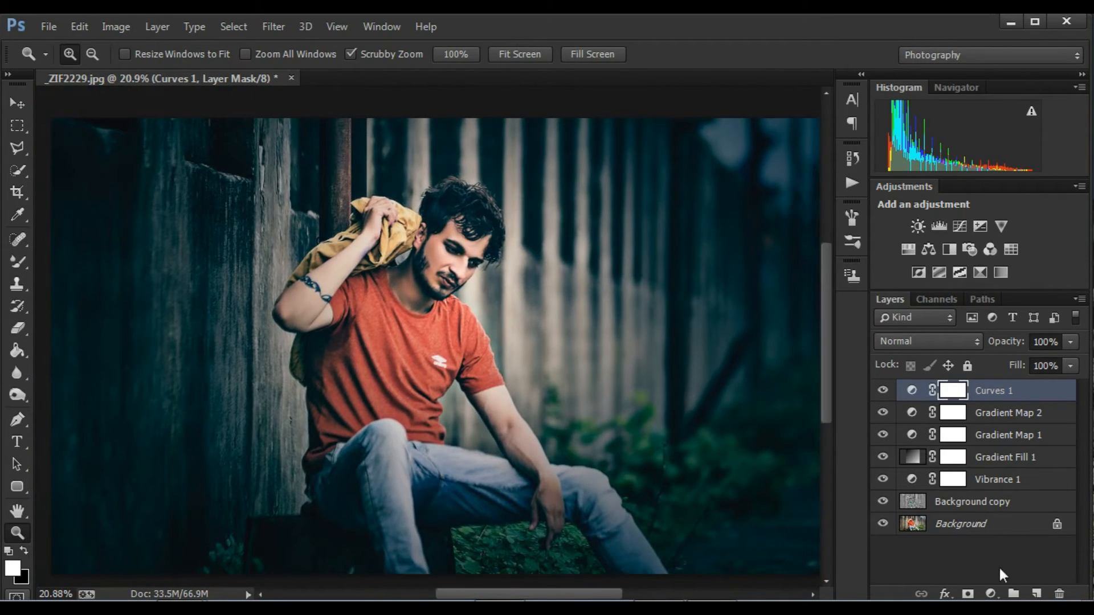
{"action": "left_click", "coordinate": [990, 594]}
{"action": "left_click", "coordinate": [957, 337]}
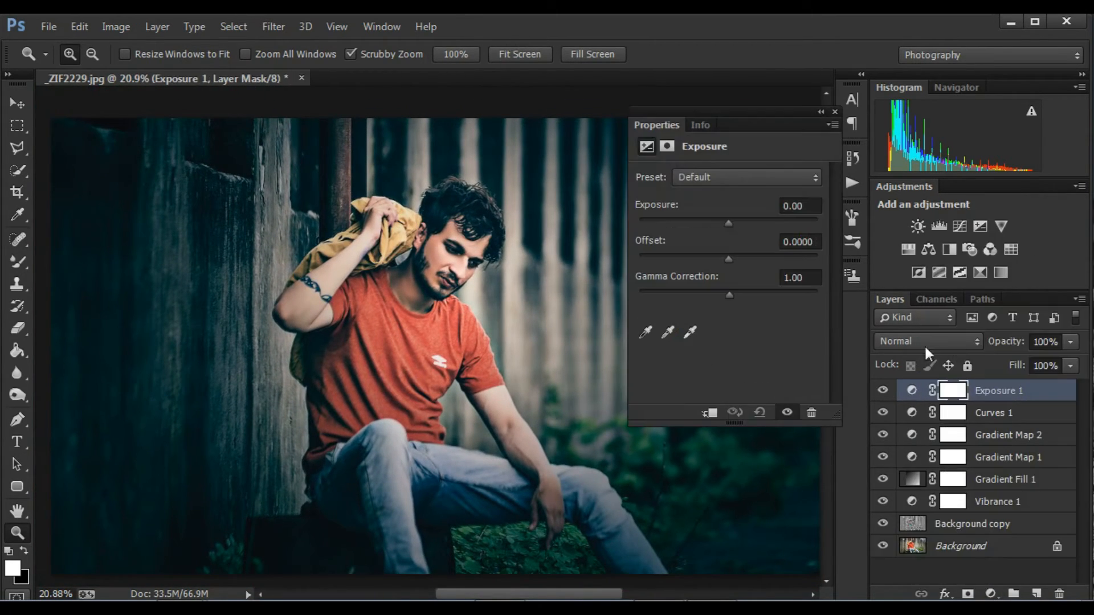
{"action": "left_click_drag", "start_coordinate": [727, 222], "coordinate": [730, 222]}
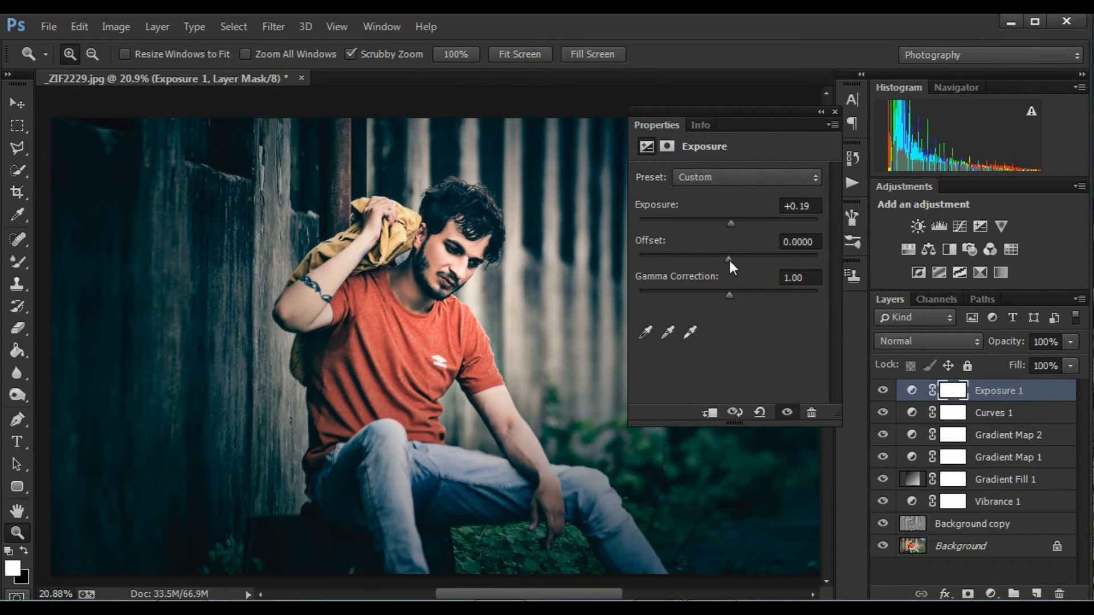
{"action": "left_click_drag", "start_coordinate": [729, 261], "coordinate": [723, 292]}
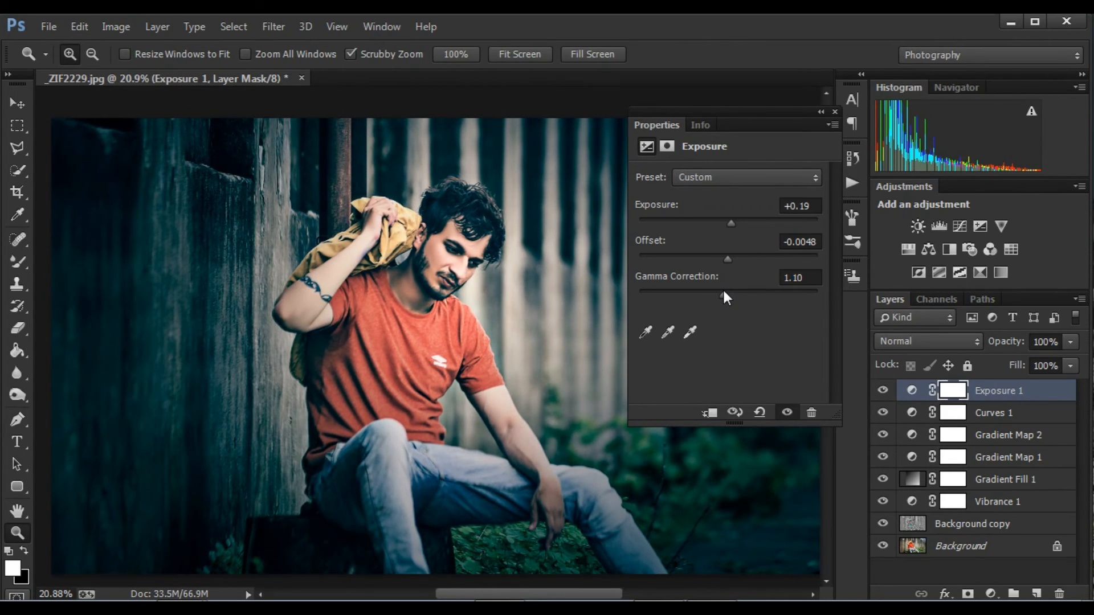
{"action": "left_click_drag", "start_coordinate": [726, 226], "coordinate": [726, 259]}
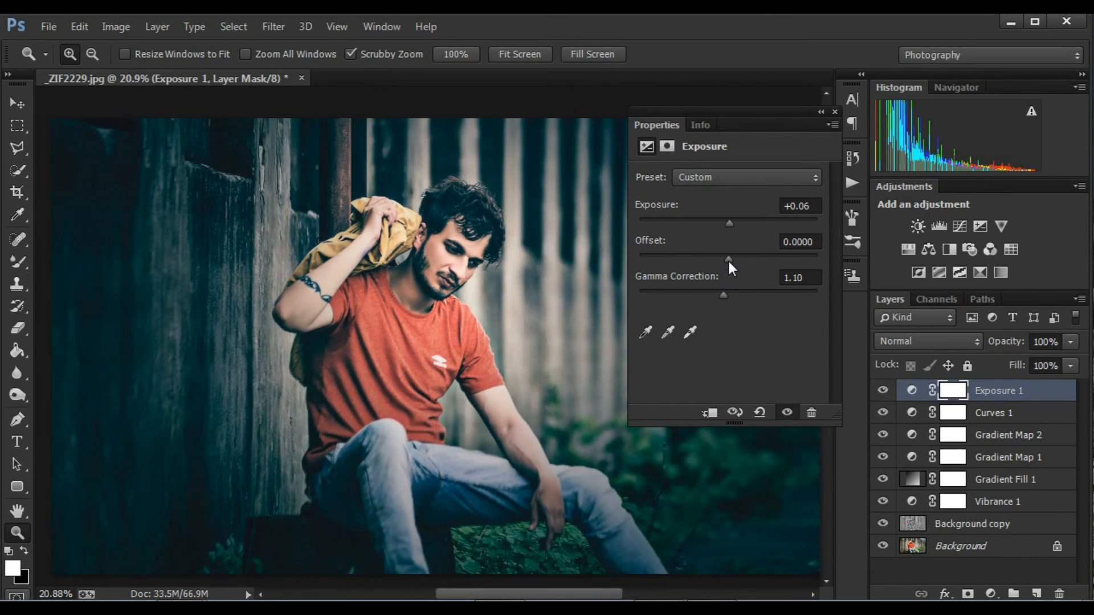
{"action": "left_click", "coordinate": [835, 112]}
{"action": "left_click_drag", "start_coordinate": [586, 319], "coordinate": [547, 288]}
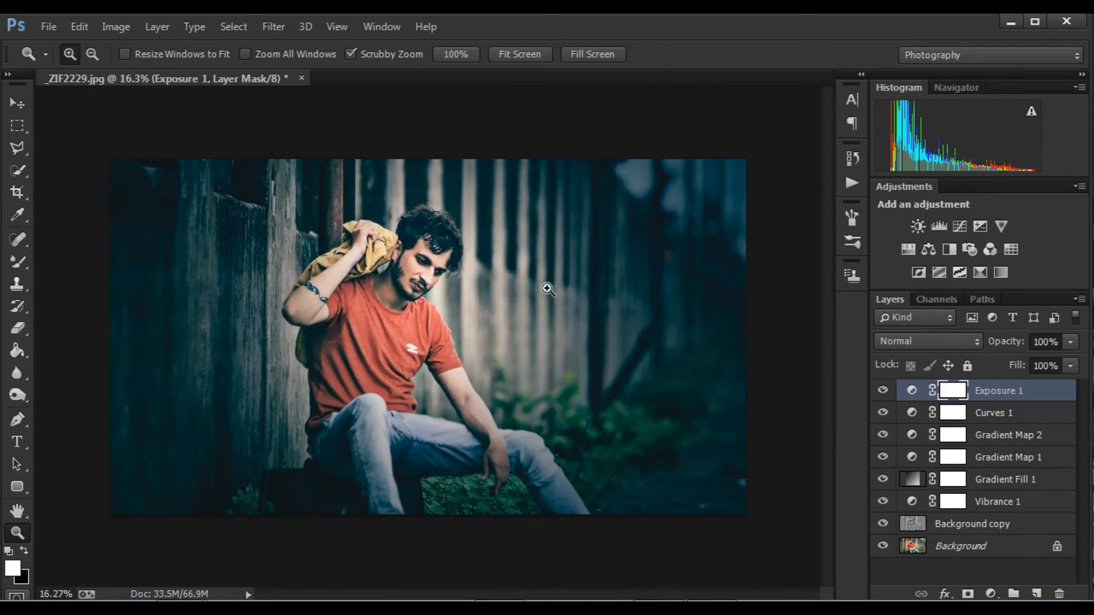
{"action": "right_click", "coordinate": [359, 320]}
{"action": "left_click", "coordinate": [393, 338]}
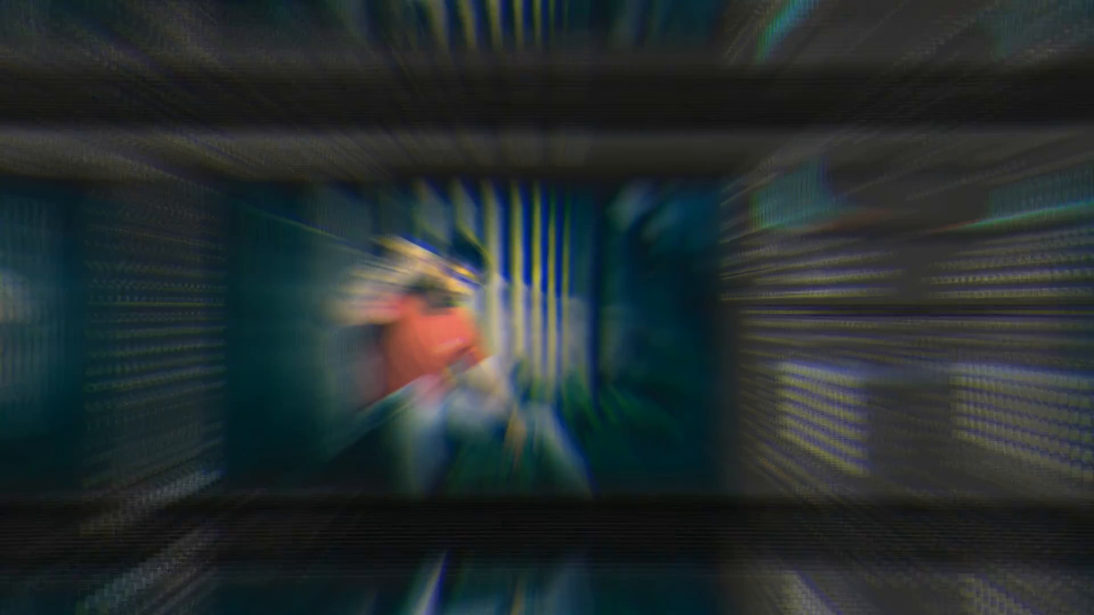